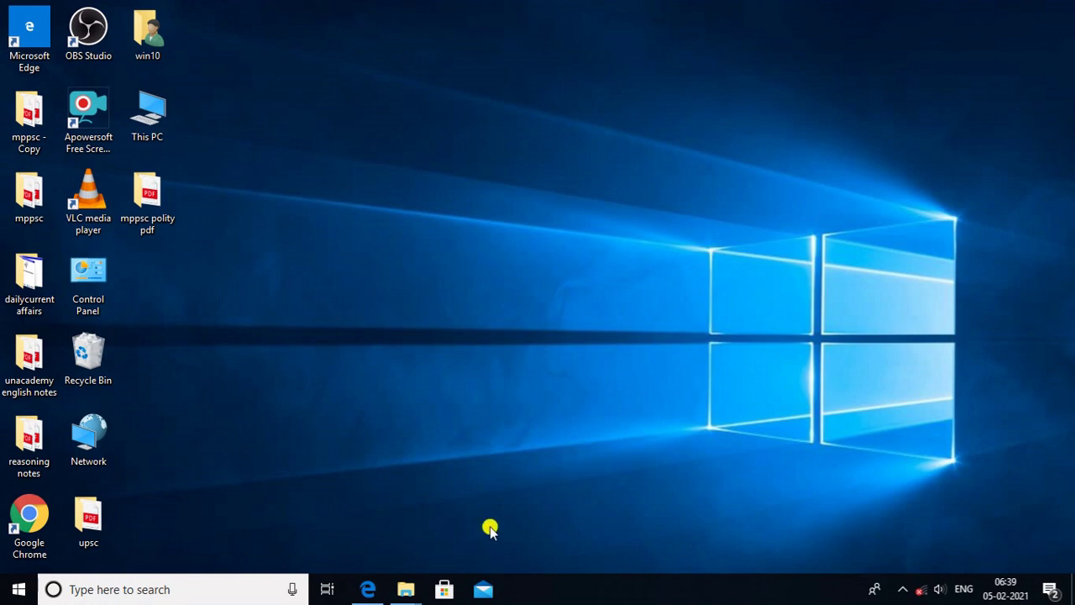
pyautogui.click(361, 589)
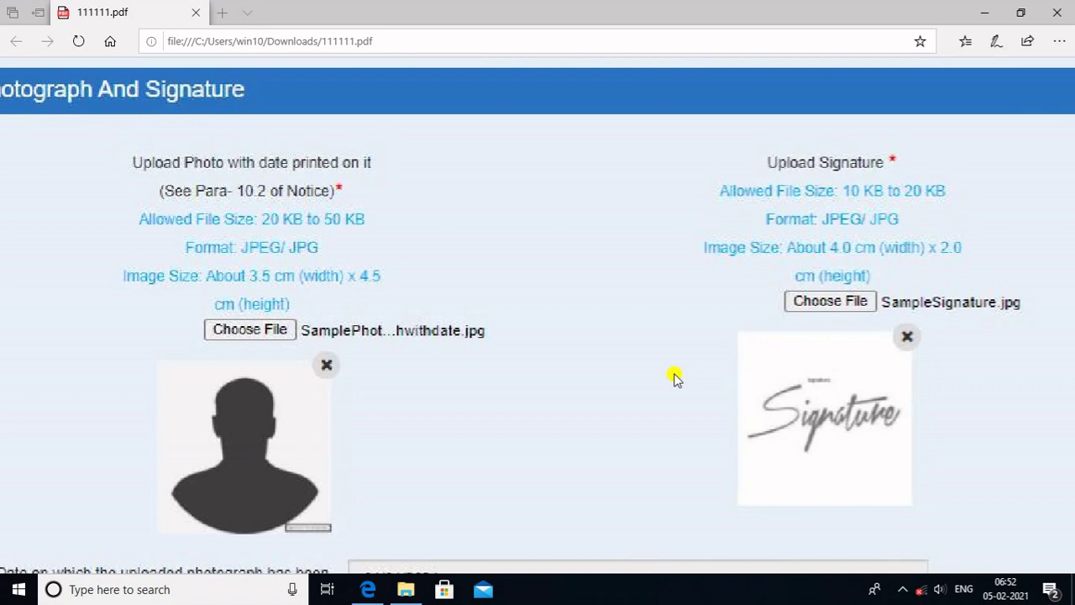
pyautogui.click(405, 589)
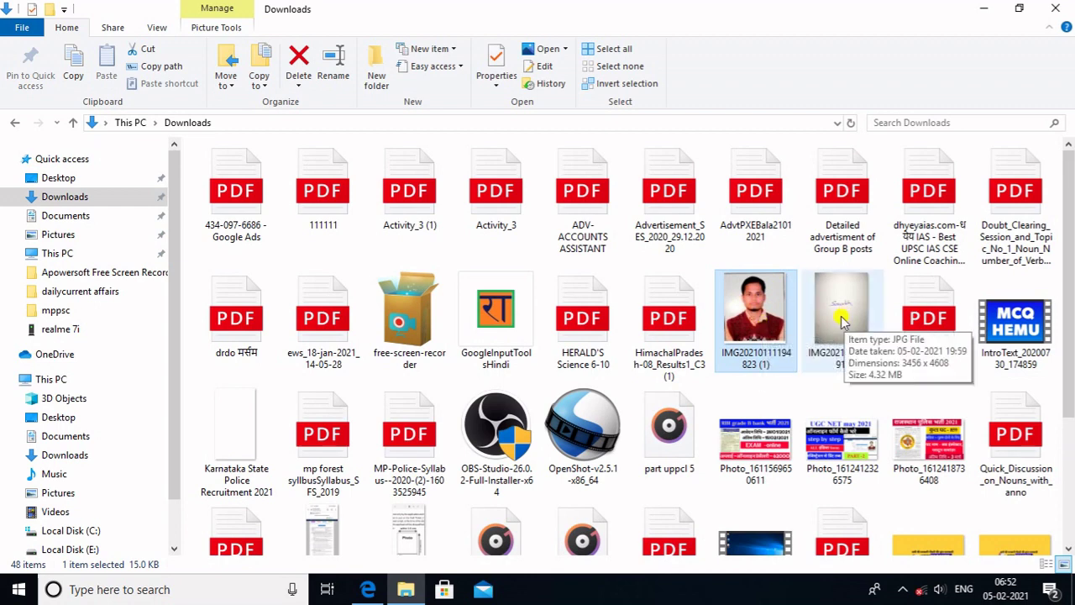
pyautogui.click(564, 49)
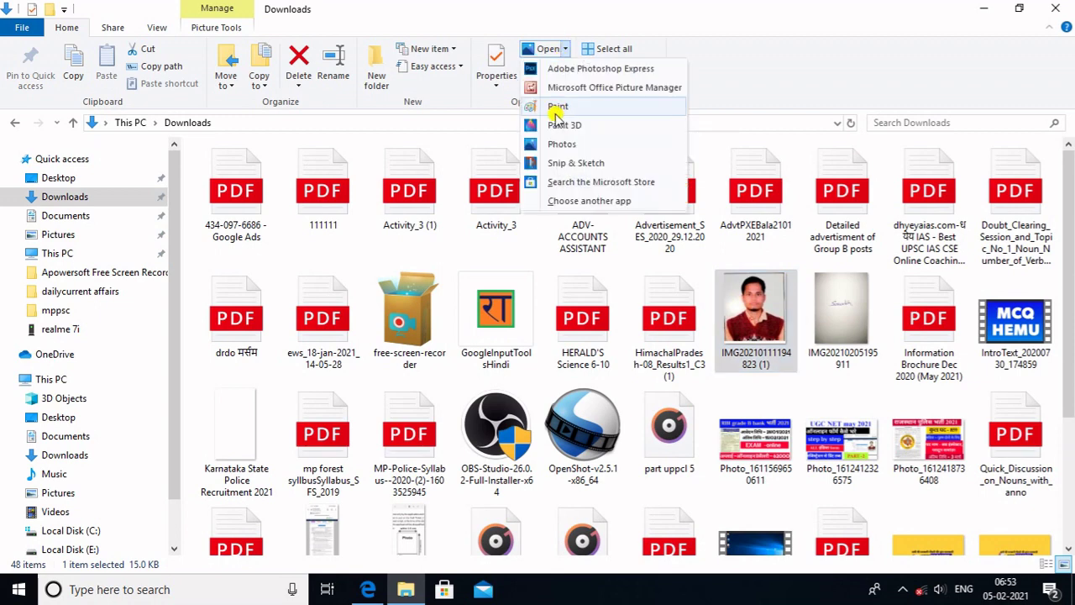
pyautogui.click(556, 109)
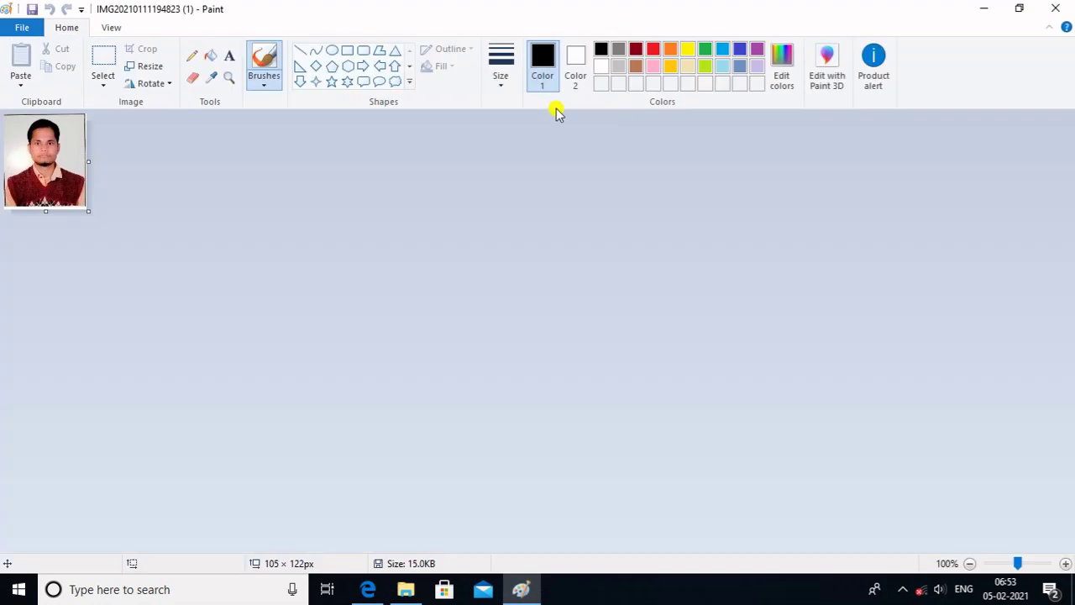
# Extend the canvas below the portrait to about 104 × 145 px and add the text 02-02-2021 in the blank strip
pyautogui.click(1066, 563)
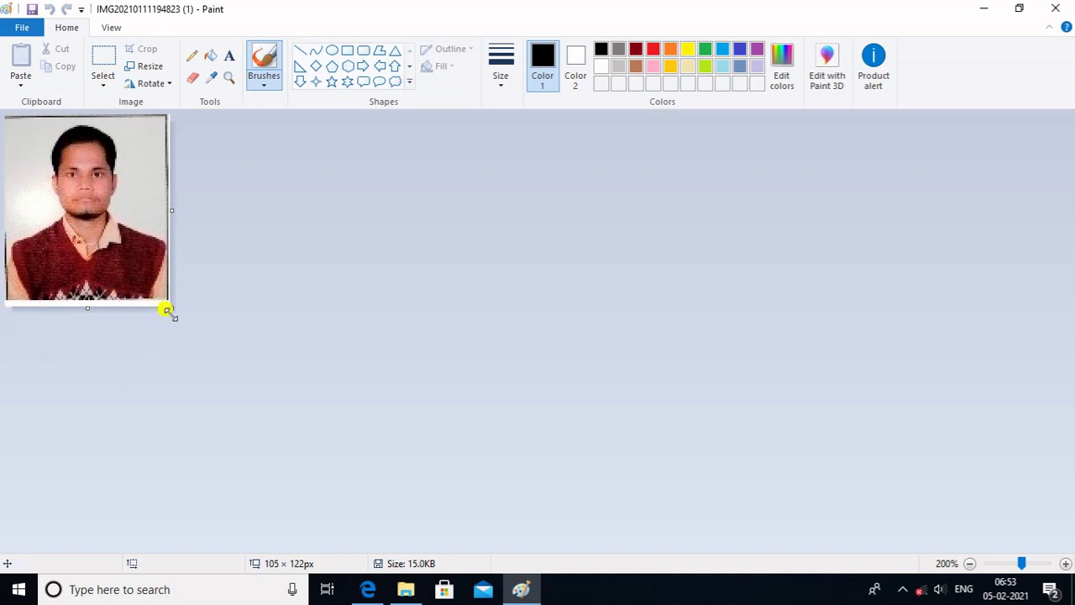
pyautogui.moveTo(166, 300); pyautogui.dragTo(163, 339)
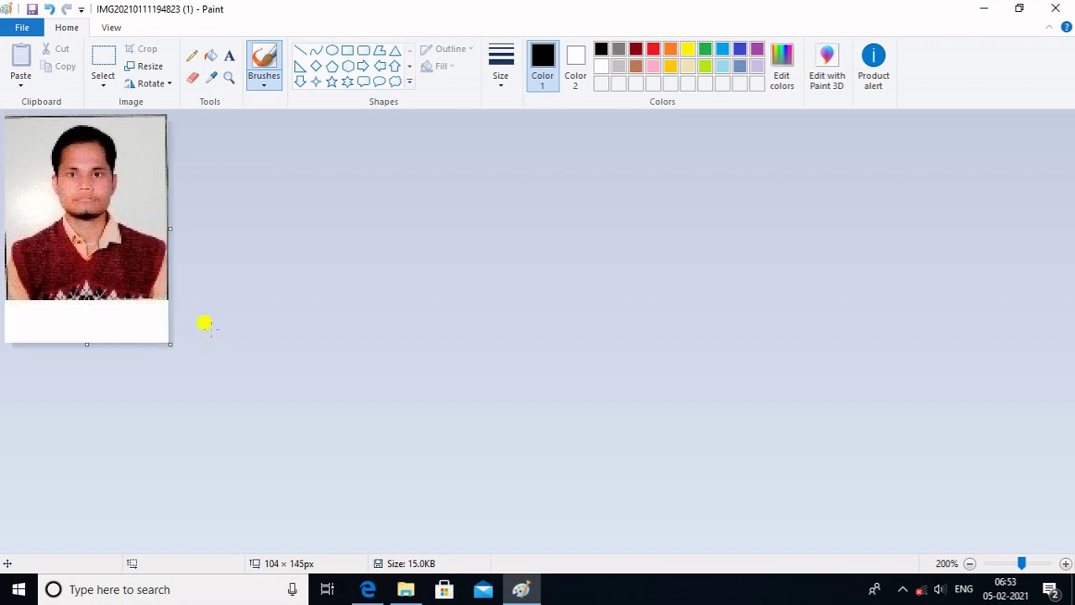
pyautogui.click(225, 62)
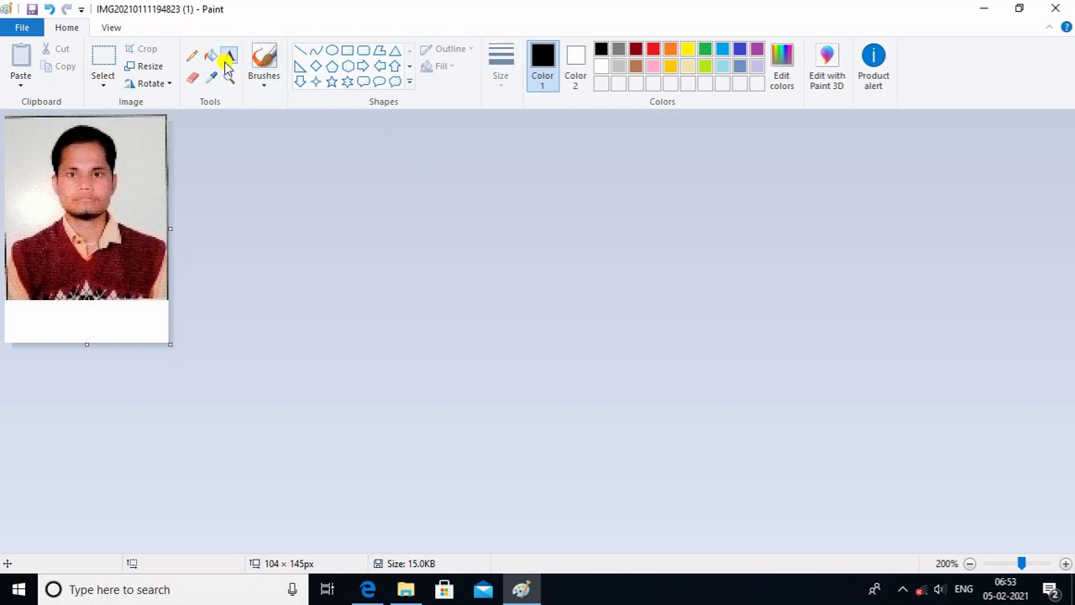
pyautogui.moveTo(4, 307); pyautogui.dragTo(158, 333)
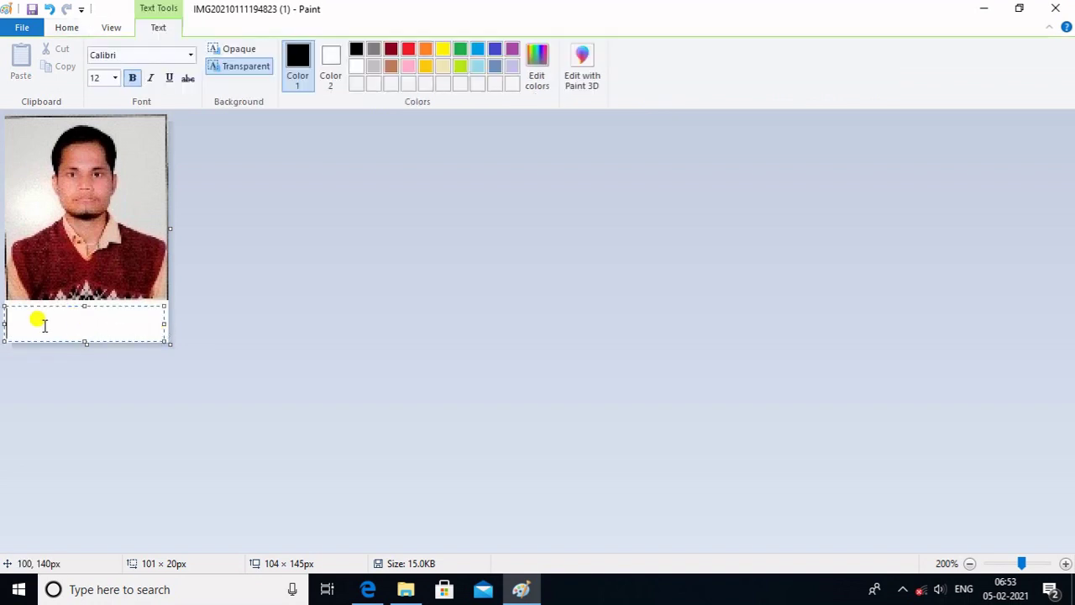
pyautogui.write('02')
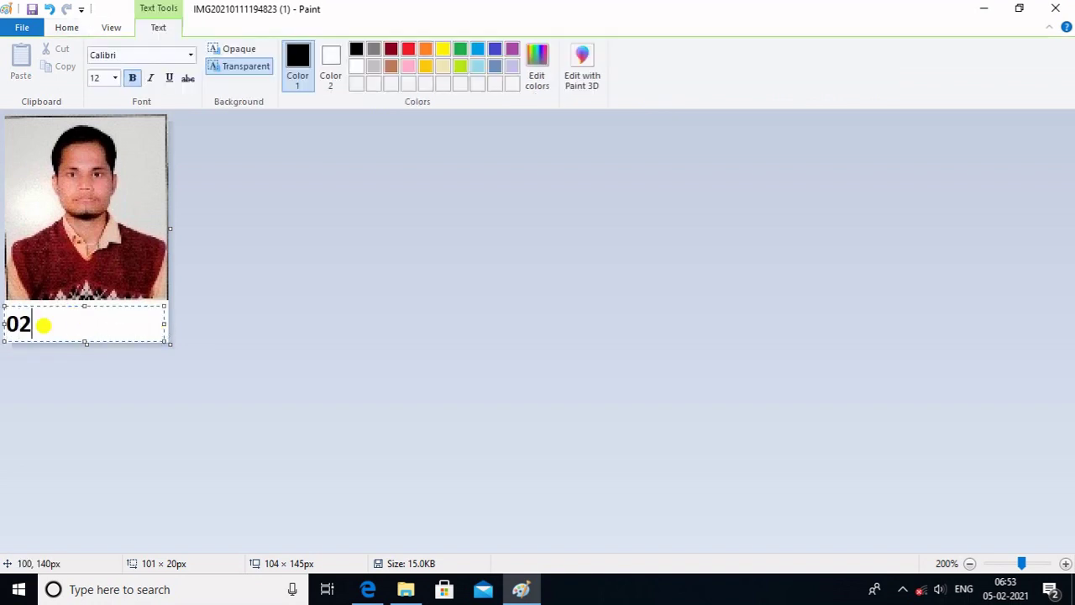
pyautogui.write('-02-2021')
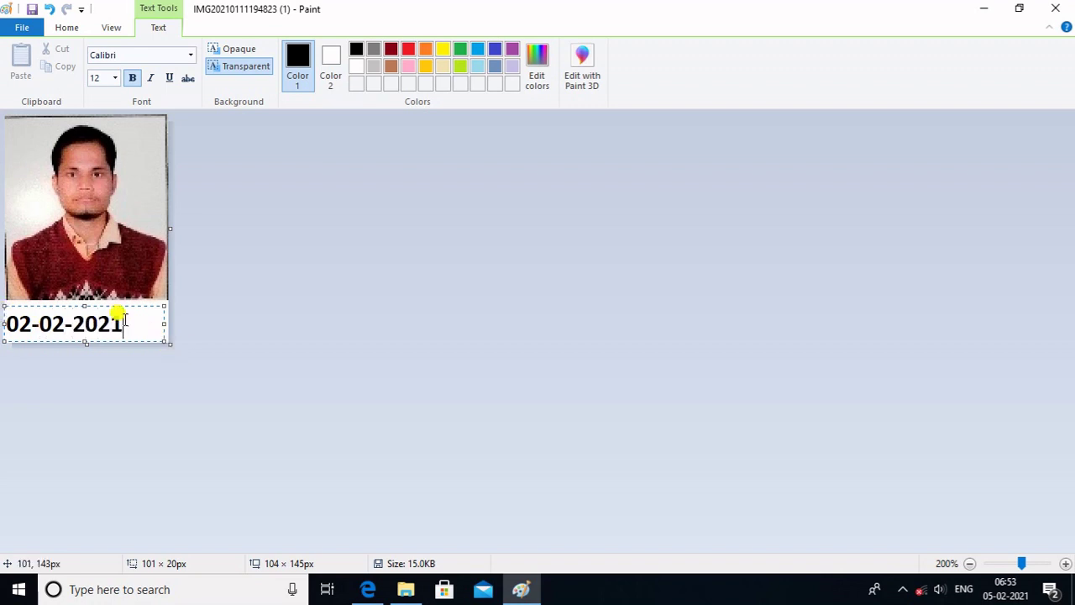
pyautogui.click(115, 78)
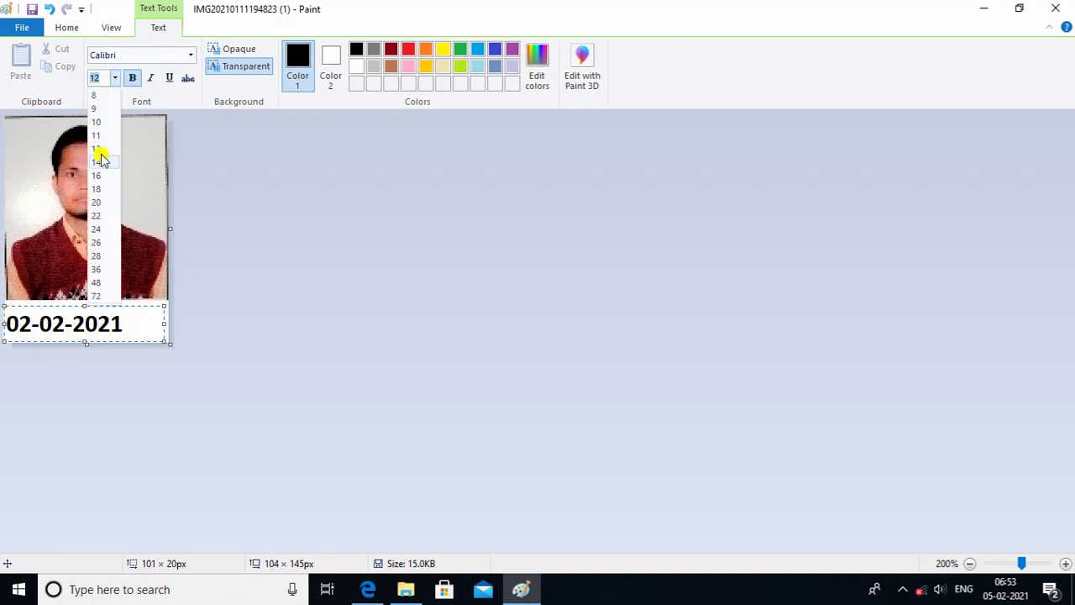
pyautogui.click(116, 77)
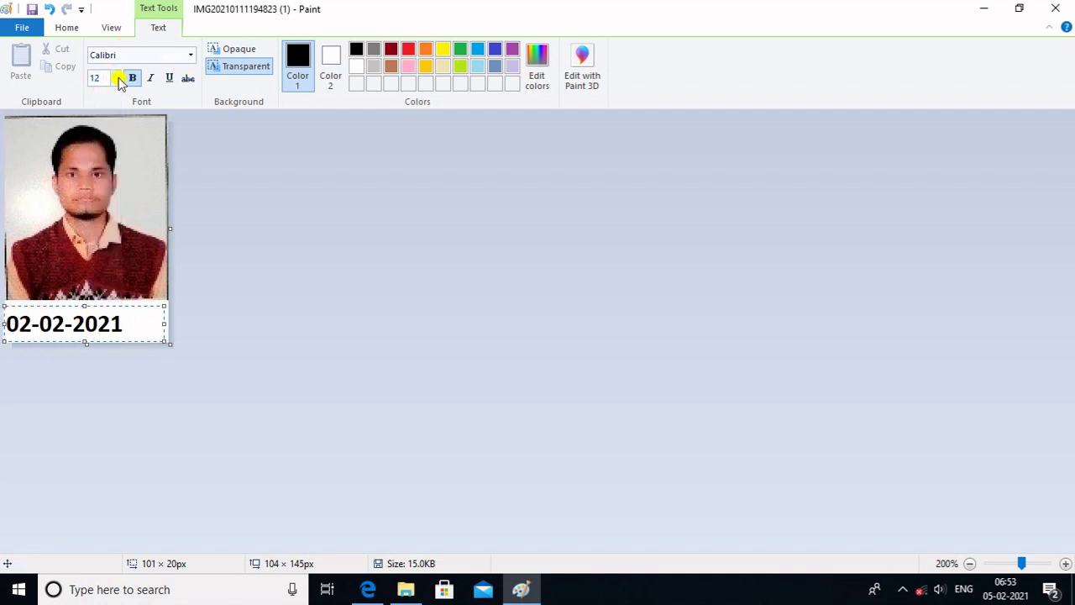
pyautogui.click(235, 207)
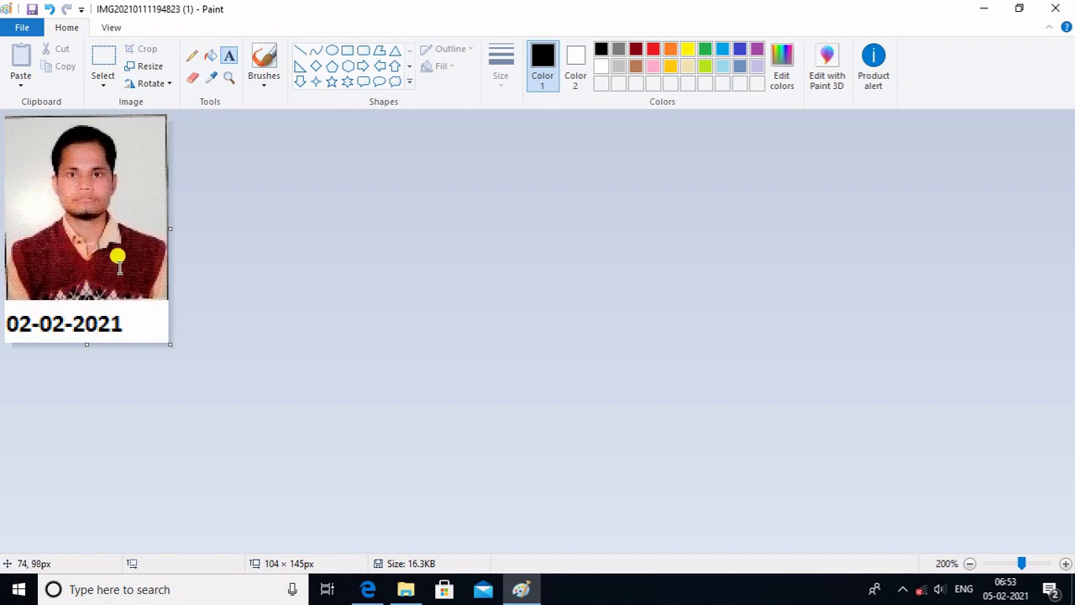
# Resize the picture to 132 pixels horizontal and 170 pixels vertical without maintaining the aspect ratio
pyautogui.click(152, 73)
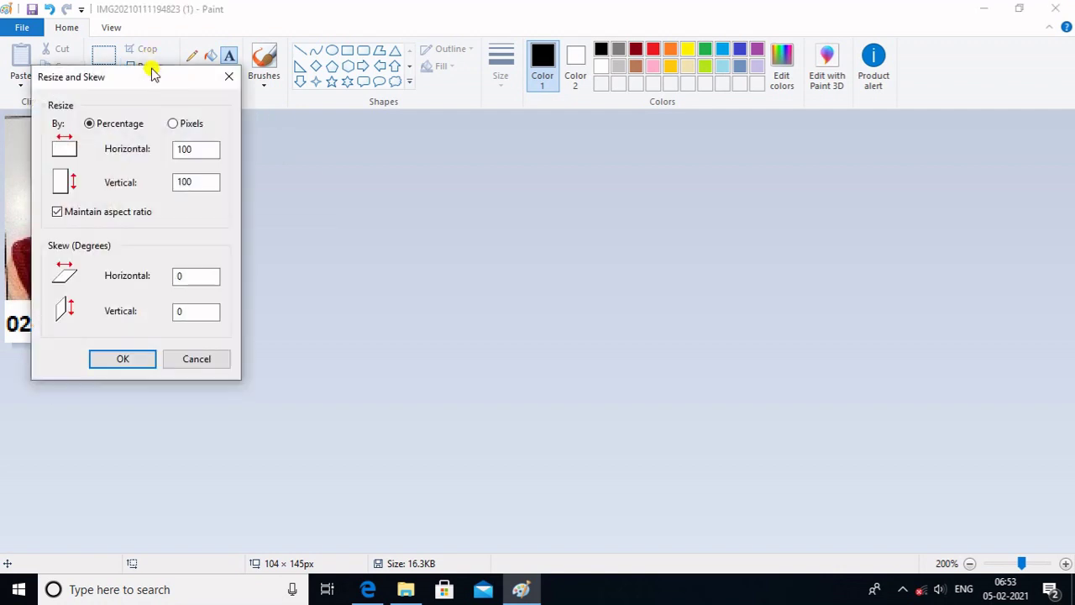
pyautogui.click(188, 145)
pyautogui.click(173, 125)
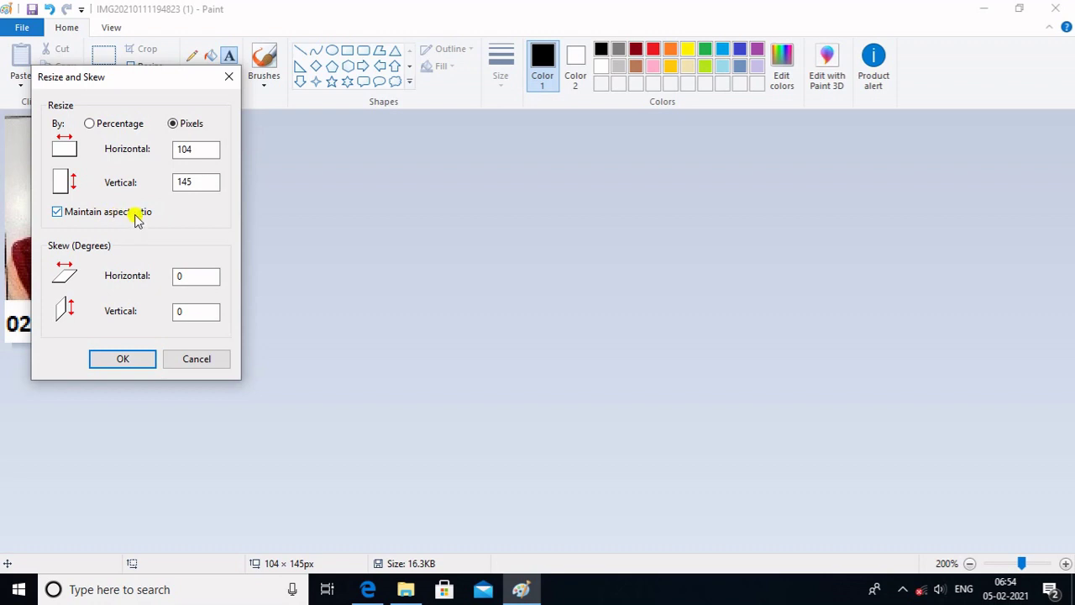
pyautogui.click(58, 212)
pyautogui.click(183, 146)
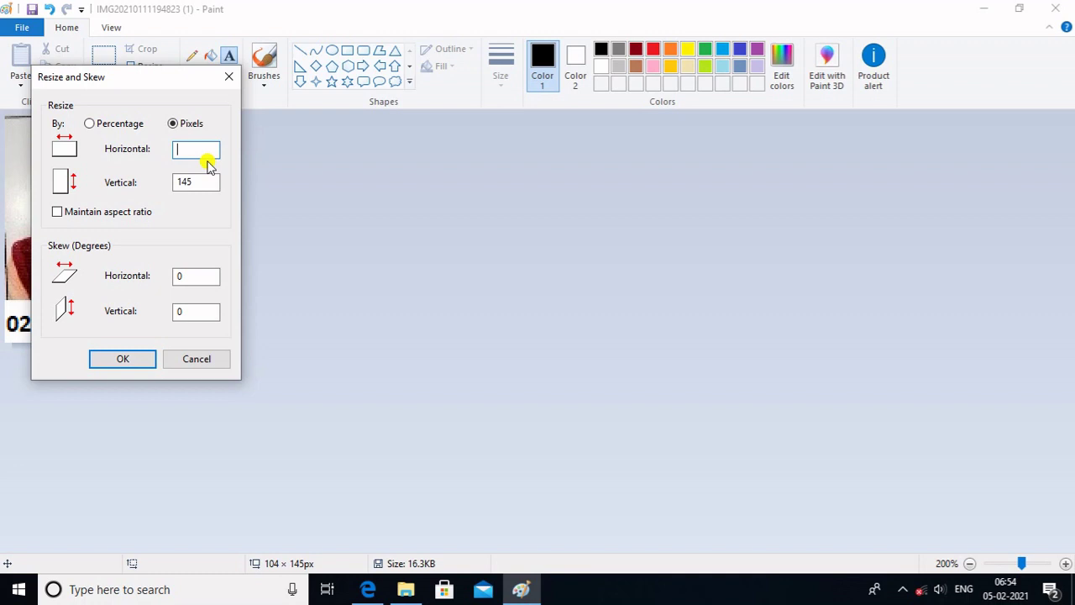
pyautogui.write('132')
pyautogui.click(199, 178)
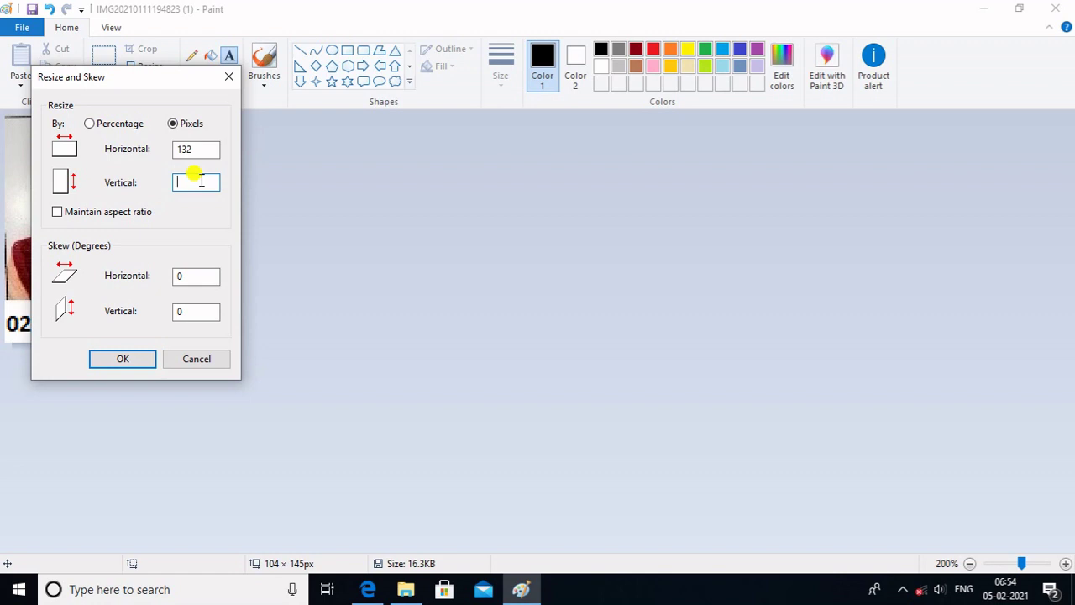
pyautogui.write('170')
pyautogui.click(123, 360)
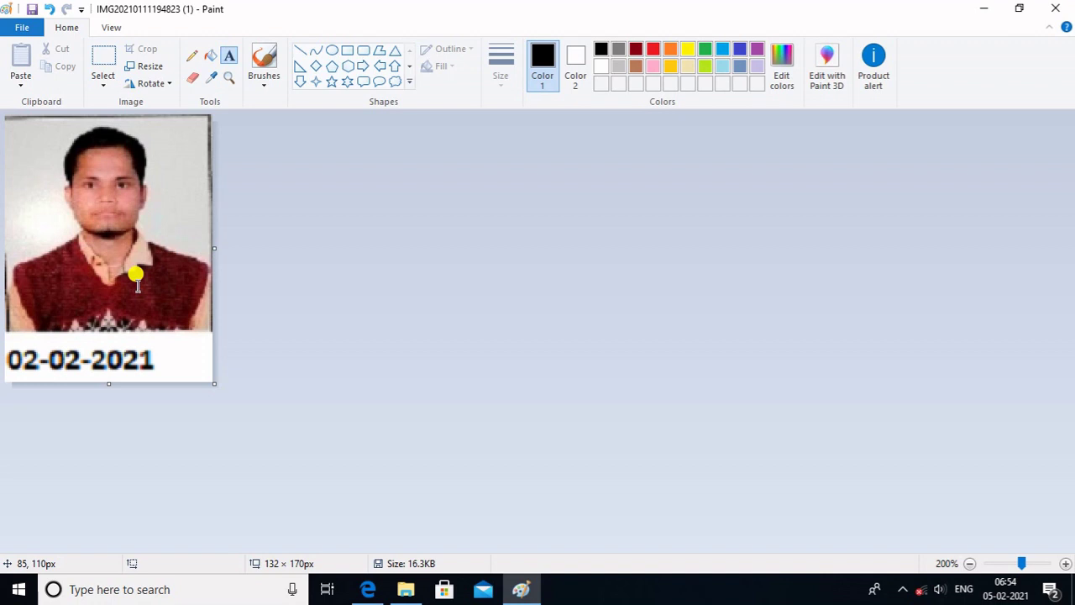
# Save the dated portrait as a JPEG picture in Downloads, replacing the existing file, and close Paint
pyautogui.hotkey('ctrl', 's')
pyautogui.click(20, 30)
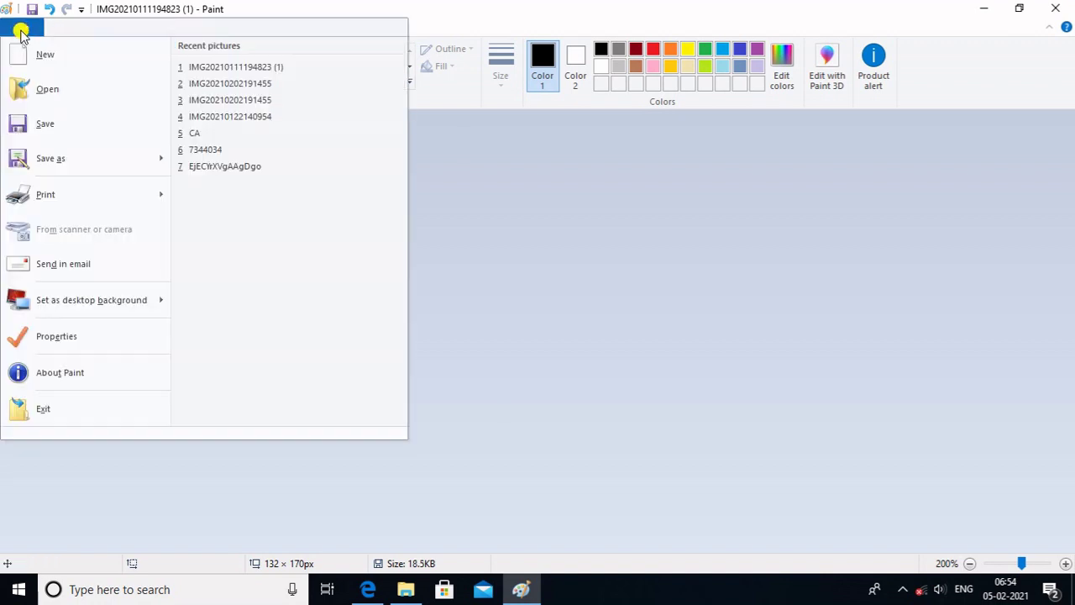
pyautogui.moveTo(42, 160)
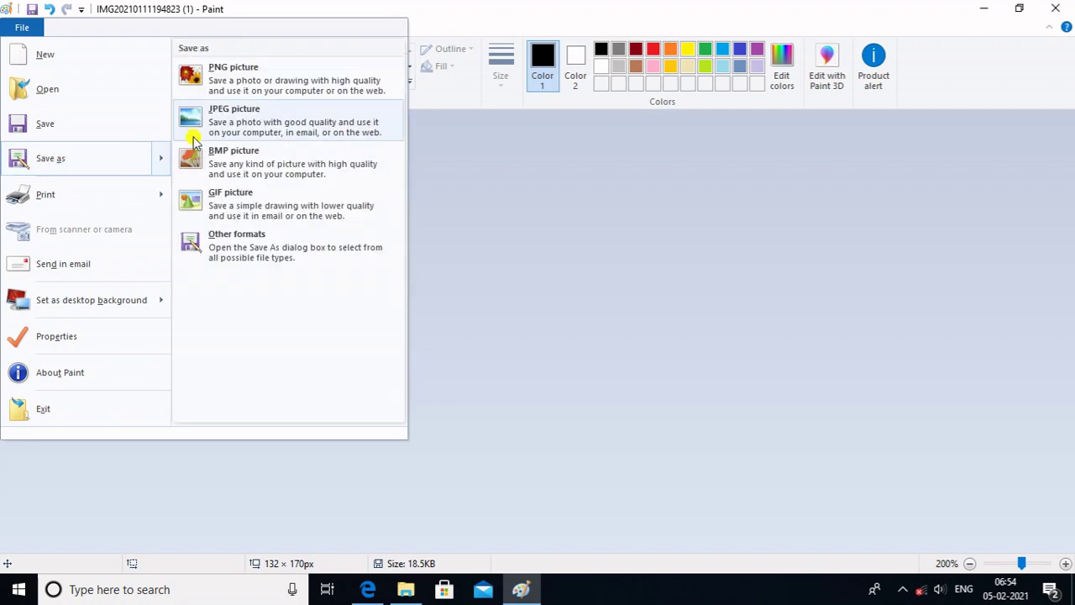
pyautogui.click(233, 112)
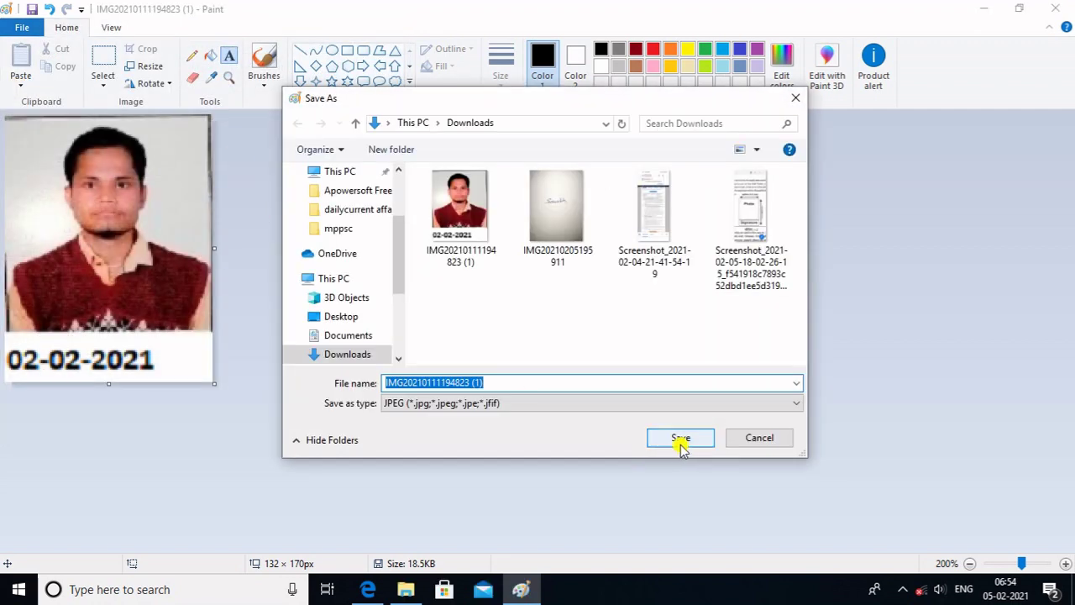
pyautogui.click(680, 438)
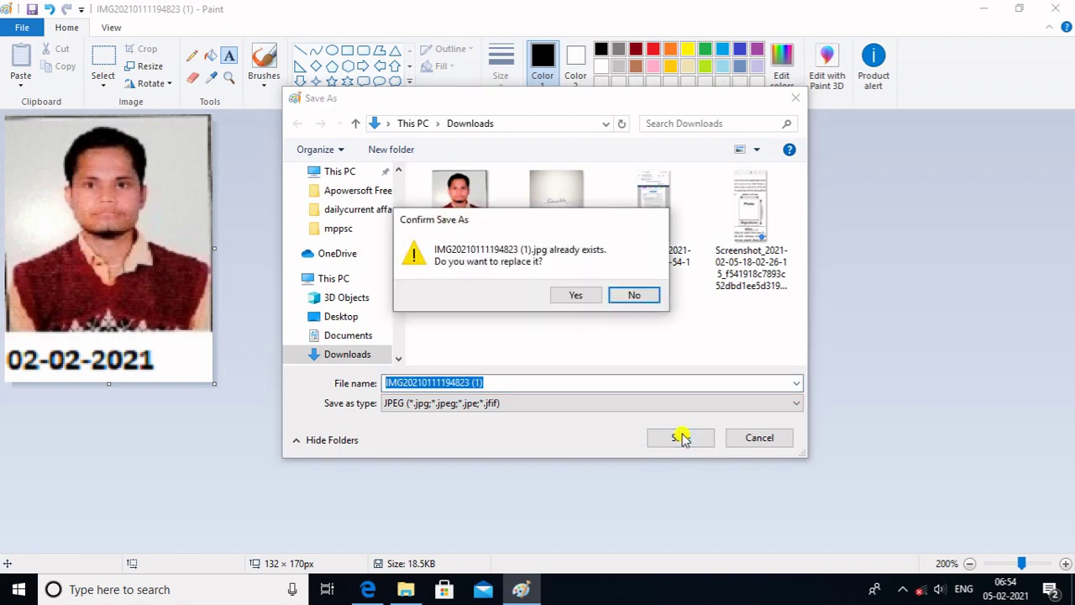
pyautogui.click(572, 295)
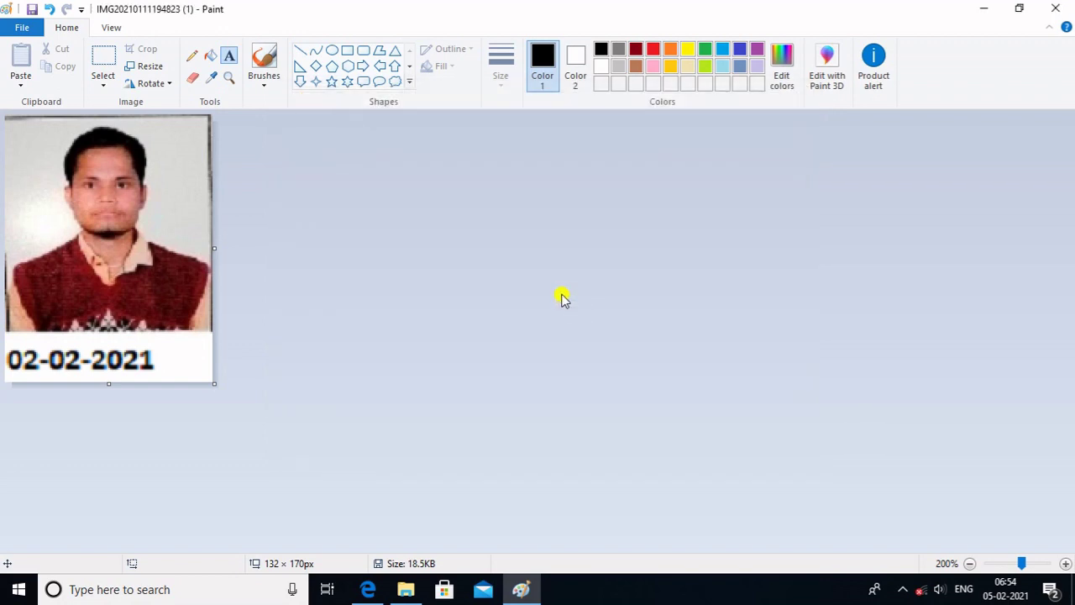
pyautogui.click(1055, 8)
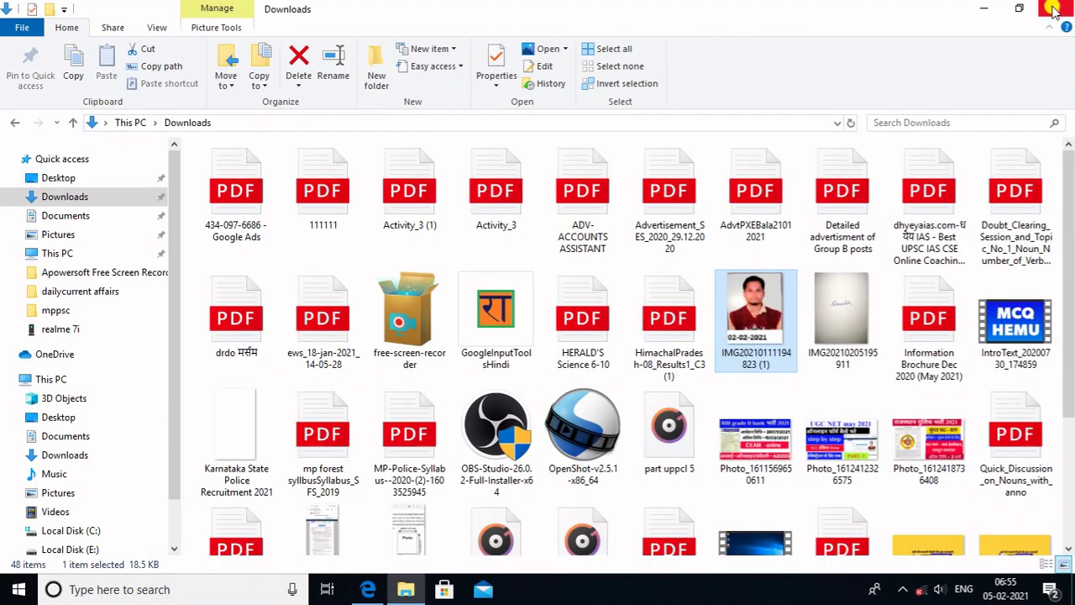
# Check the saved portrait's file size and pixel dimensions in its file properties
pyautogui.rightClick(756, 336)
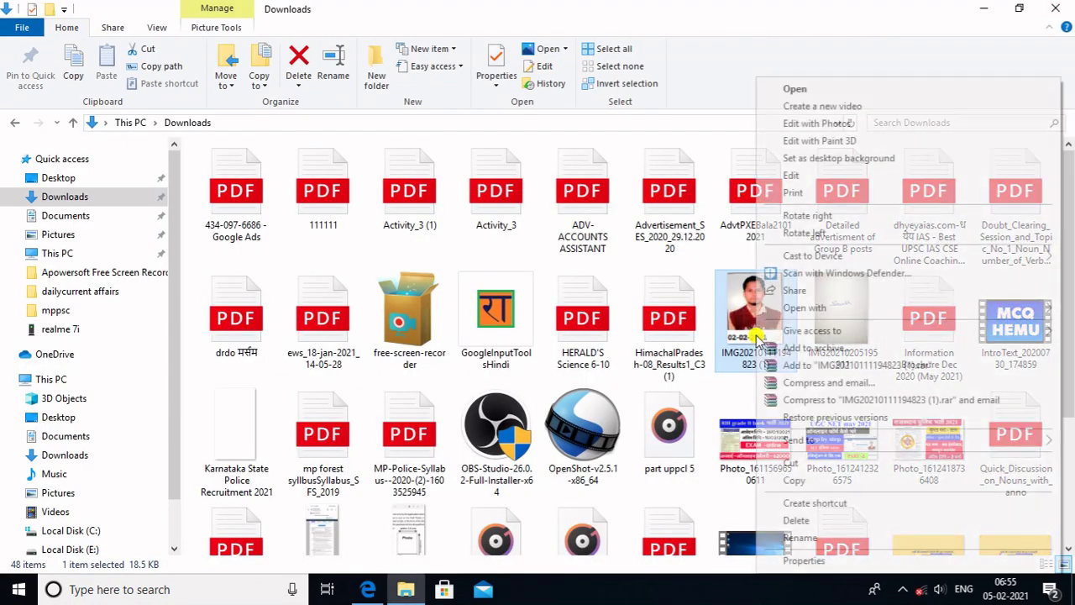
pyautogui.click(798, 565)
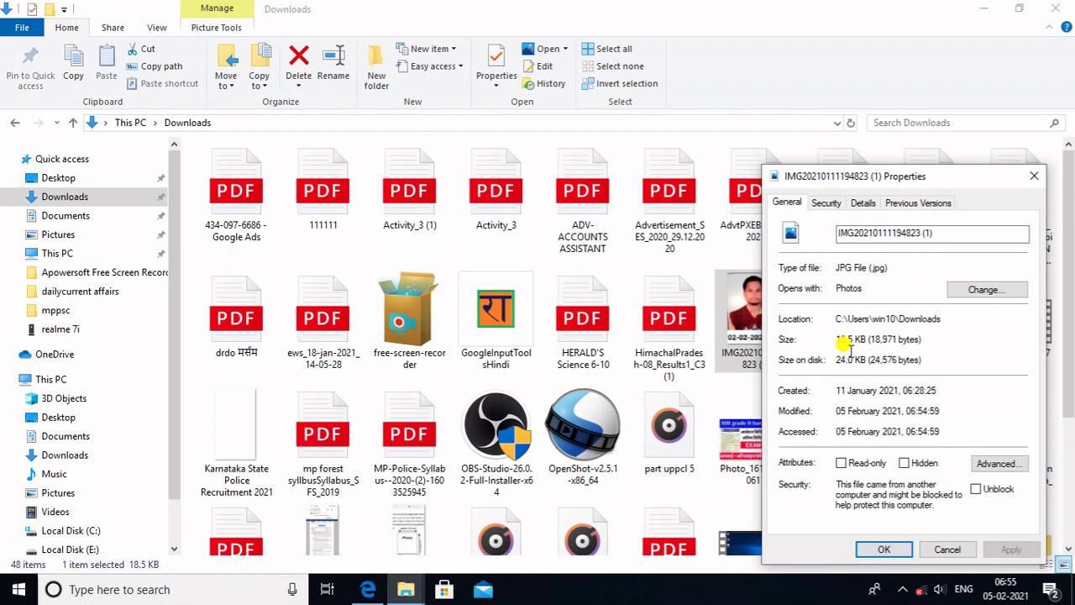
pyautogui.click(865, 204)
pyautogui.scroll(-3, 866, 412)
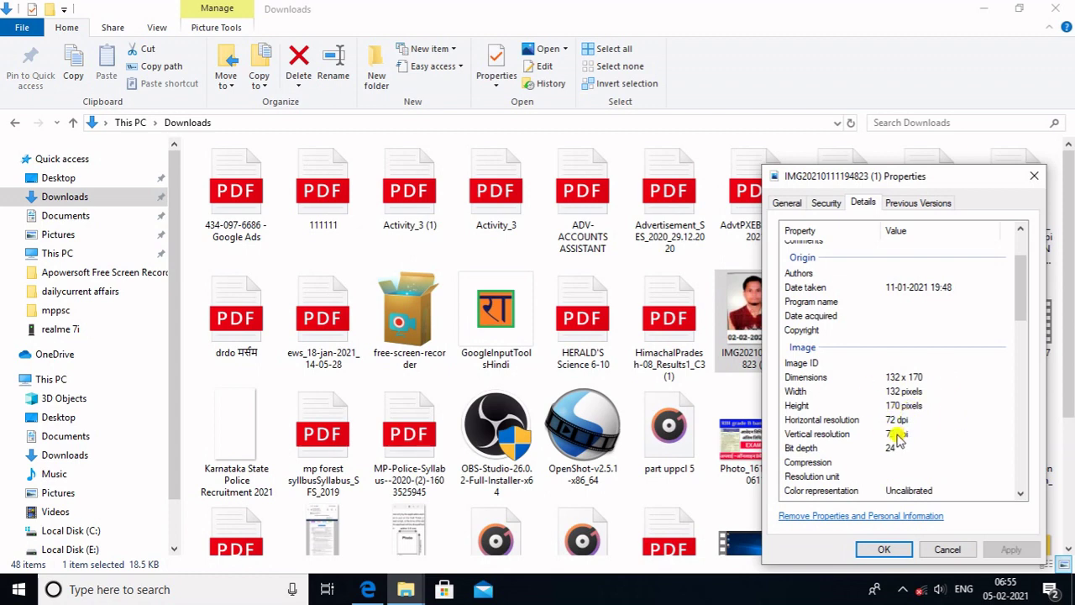
pyautogui.click(883, 549)
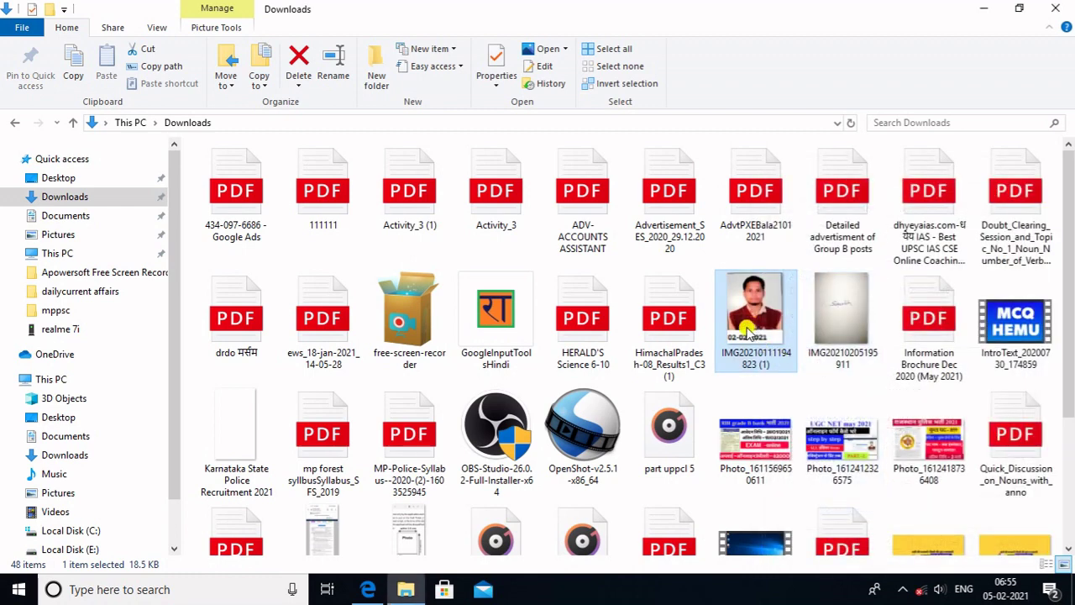
pyautogui.moveTo(761, 338)
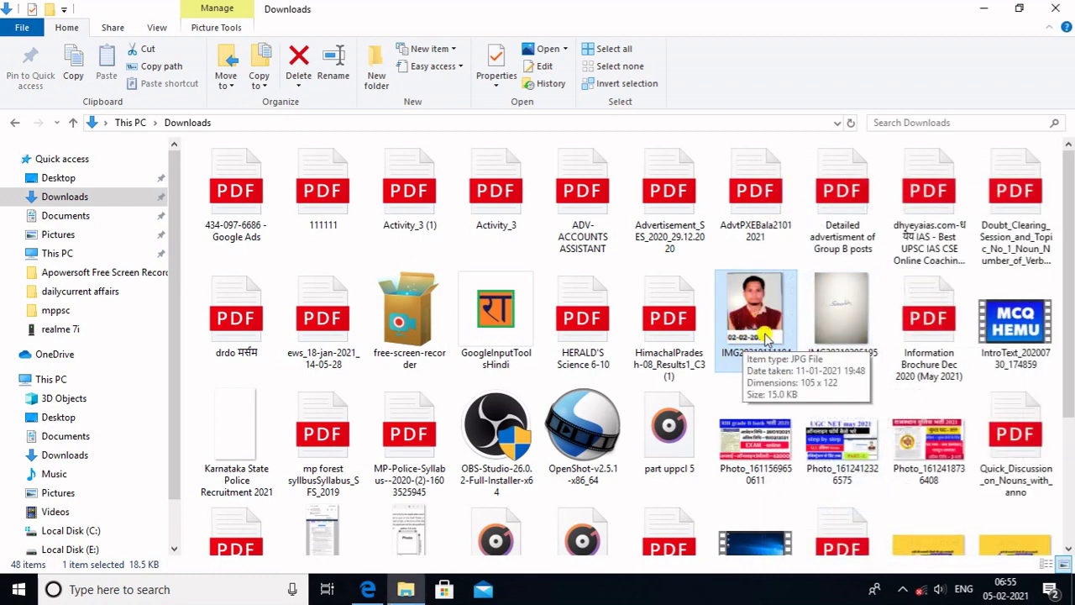
pyautogui.click(842, 323)
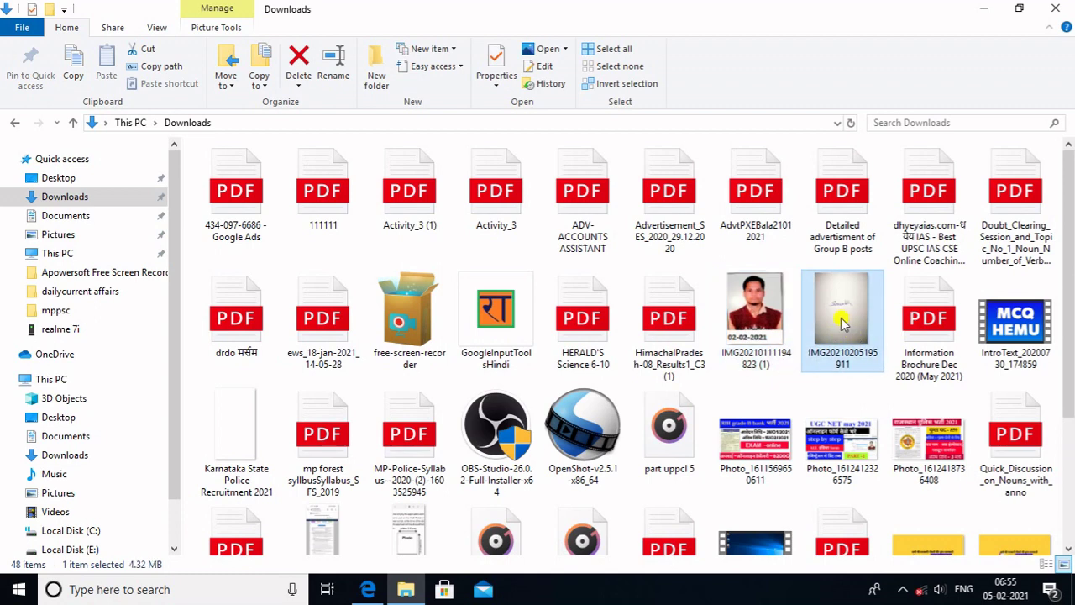
pyautogui.click(563, 51)
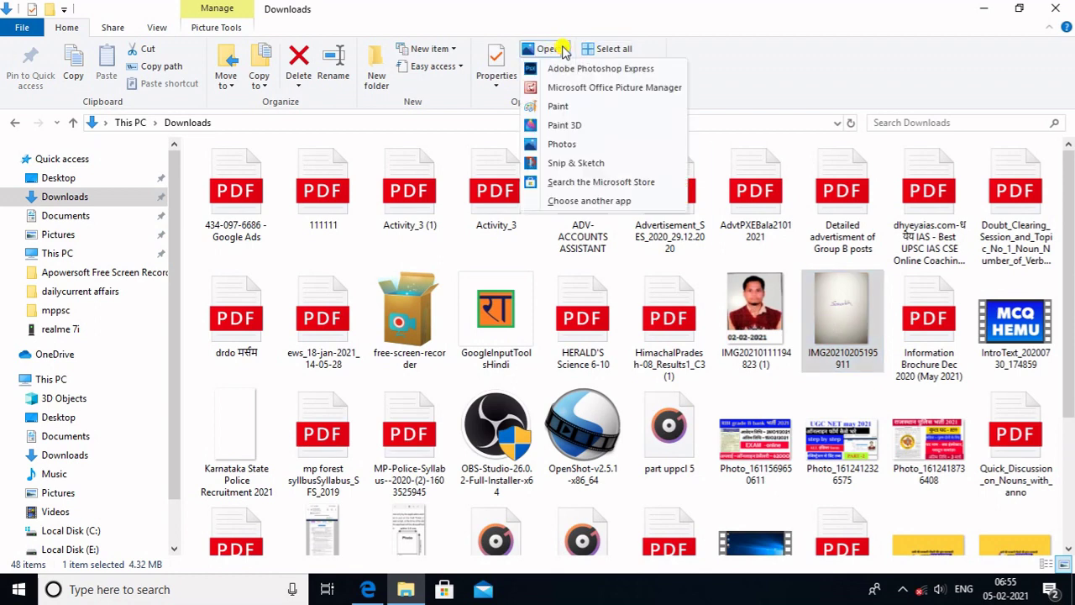
pyautogui.click(561, 87)
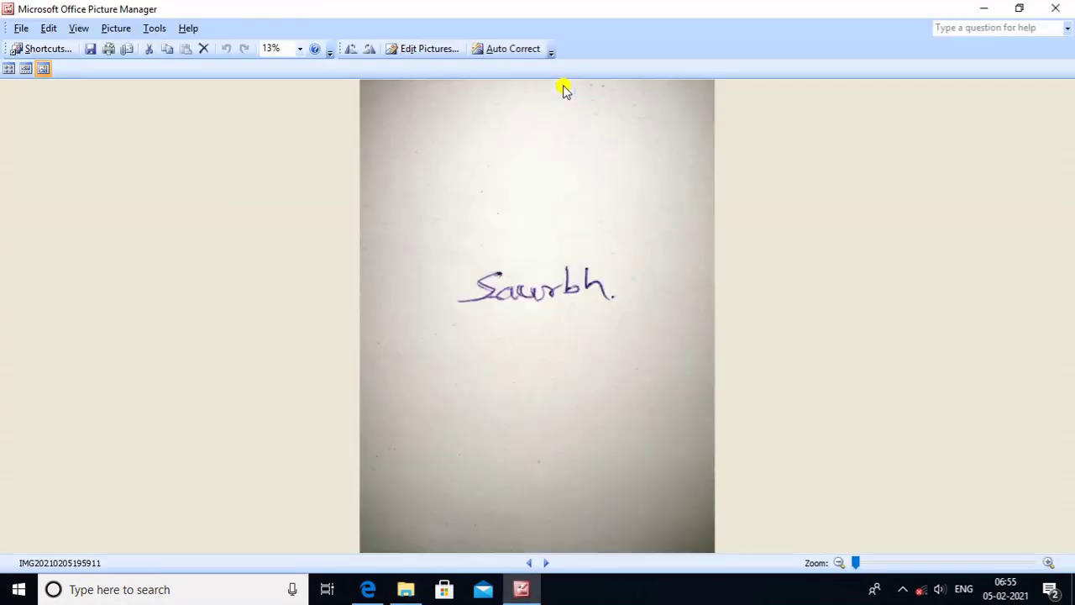
# Crop the picture closely around the handwritten signature, leaving an area of about 2035 x 634 pixels
pyautogui.click(403, 52)
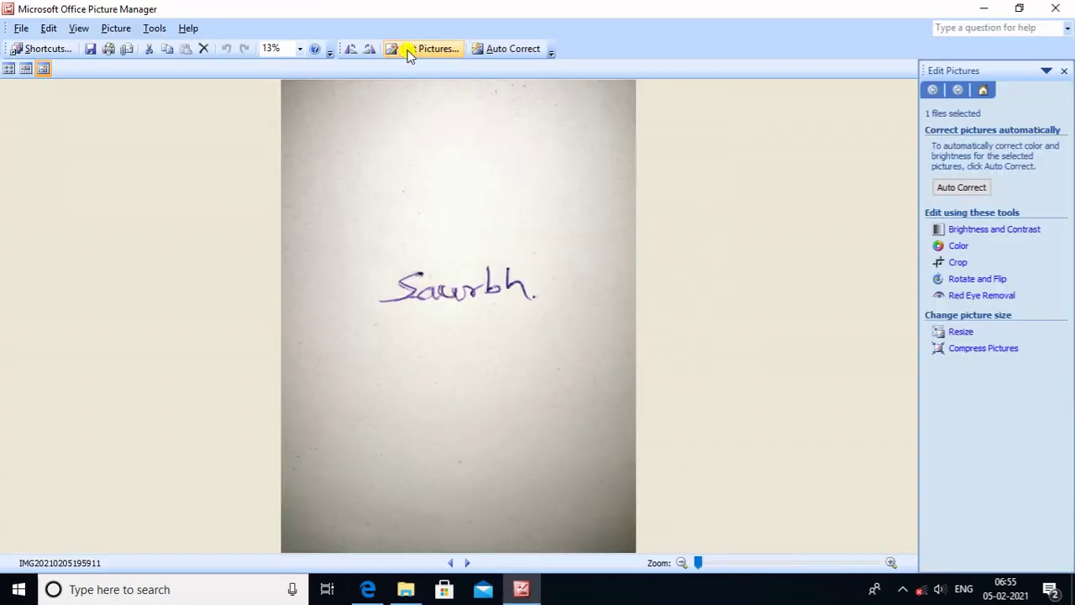
pyautogui.click(957, 263)
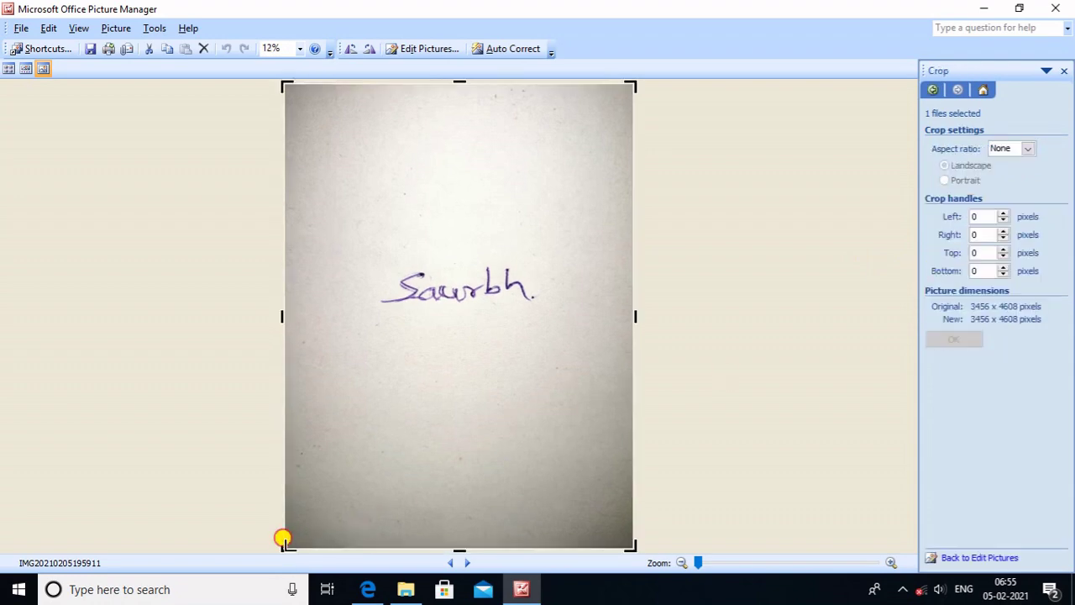
pyautogui.moveTo(283, 543); pyautogui.dragTo(360, 324)
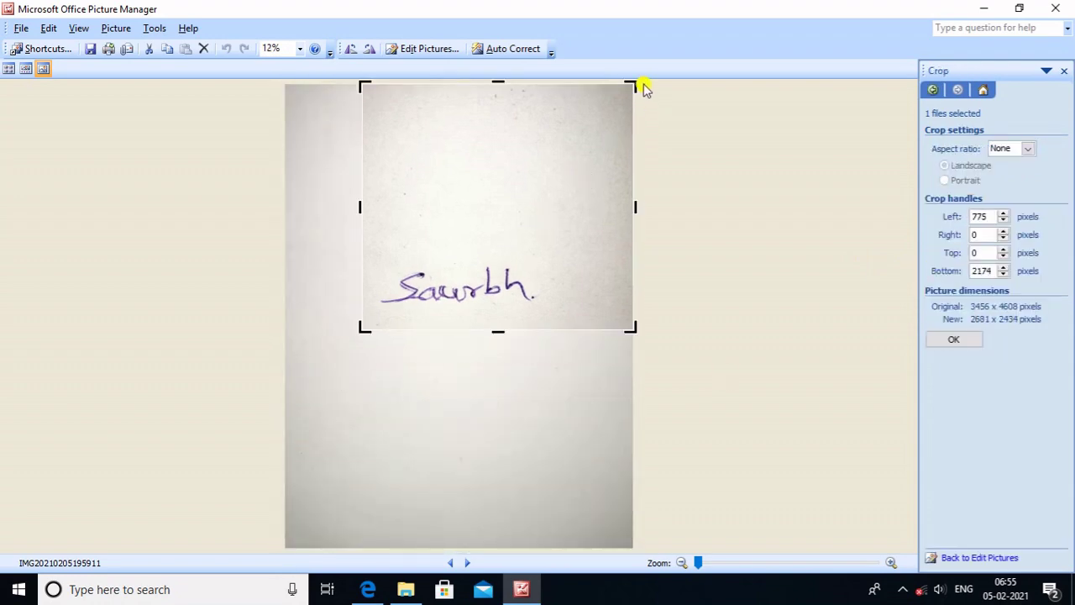
pyautogui.moveTo(638, 85)
pyautogui.mouseDown()
pyautogui.moveTo(626, 82)
pyautogui.moveTo(545, 200)
pyautogui.moveTo(561, 259)
pyautogui.mouseUp()
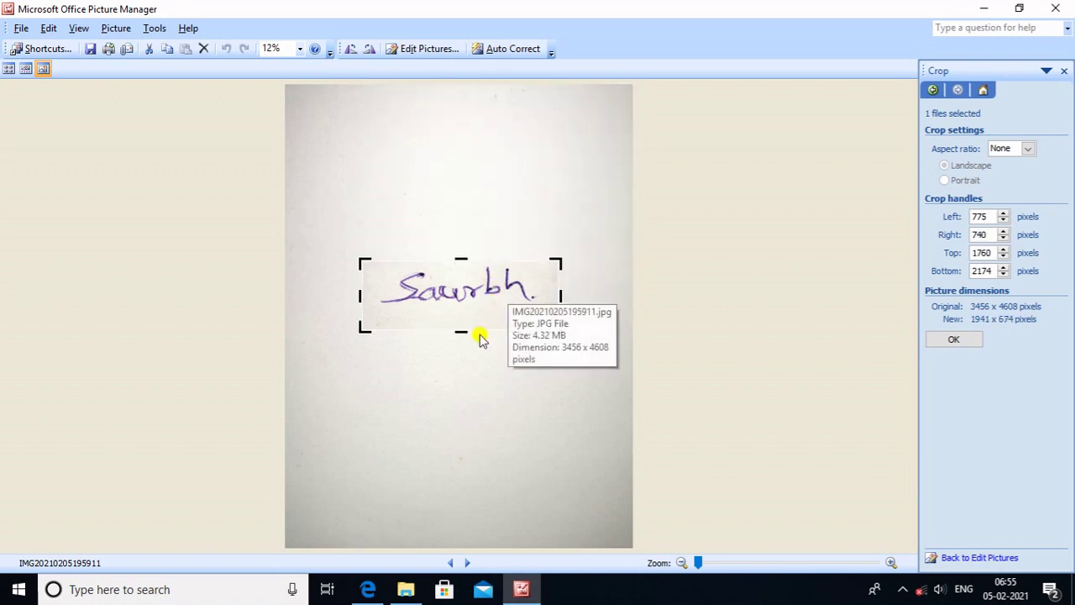
pyautogui.moveTo(460, 330); pyautogui.dragTo(459, 320)
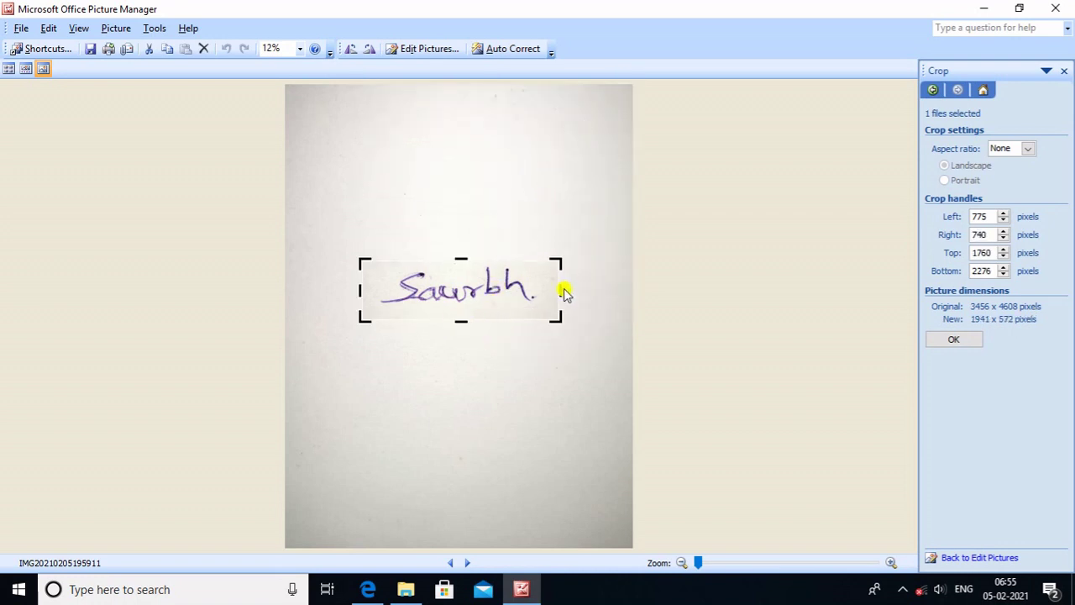
pyautogui.moveTo(557, 283); pyautogui.dragTo(568, 284)
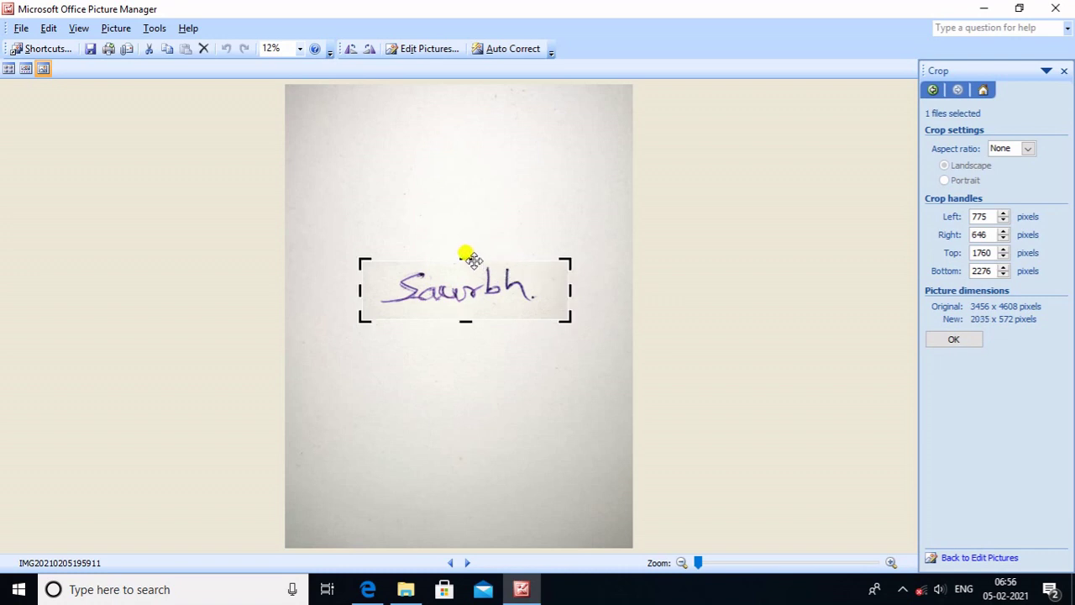
pyautogui.moveTo(463, 247); pyautogui.dragTo(464, 244)
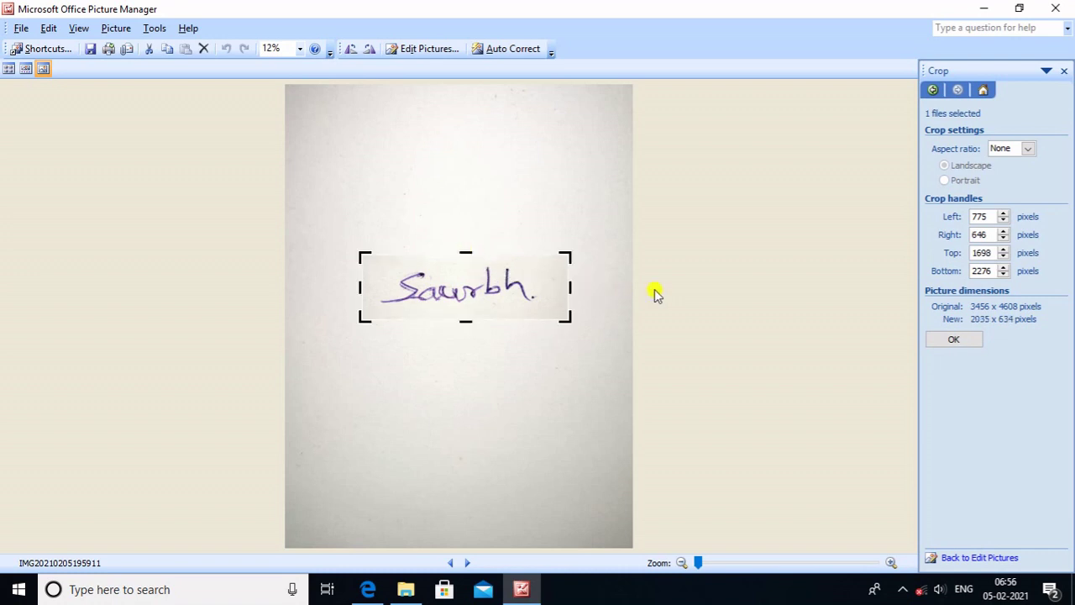
pyautogui.click(969, 340)
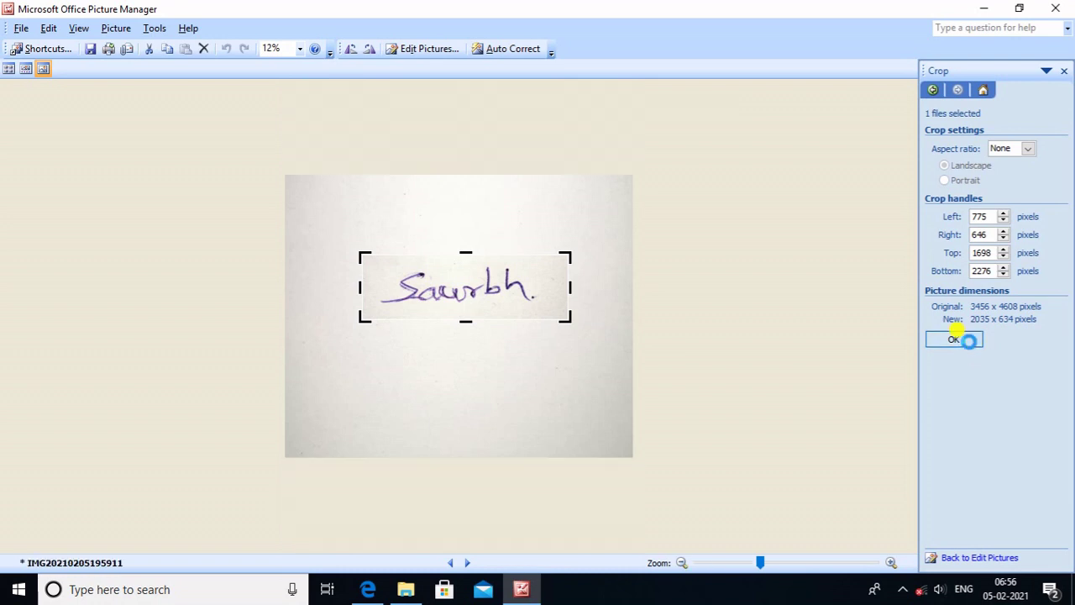
# Resize the cropped signature to 40% of its original width and height, then close Picture Manager with the change saved
pyautogui.click(411, 50)
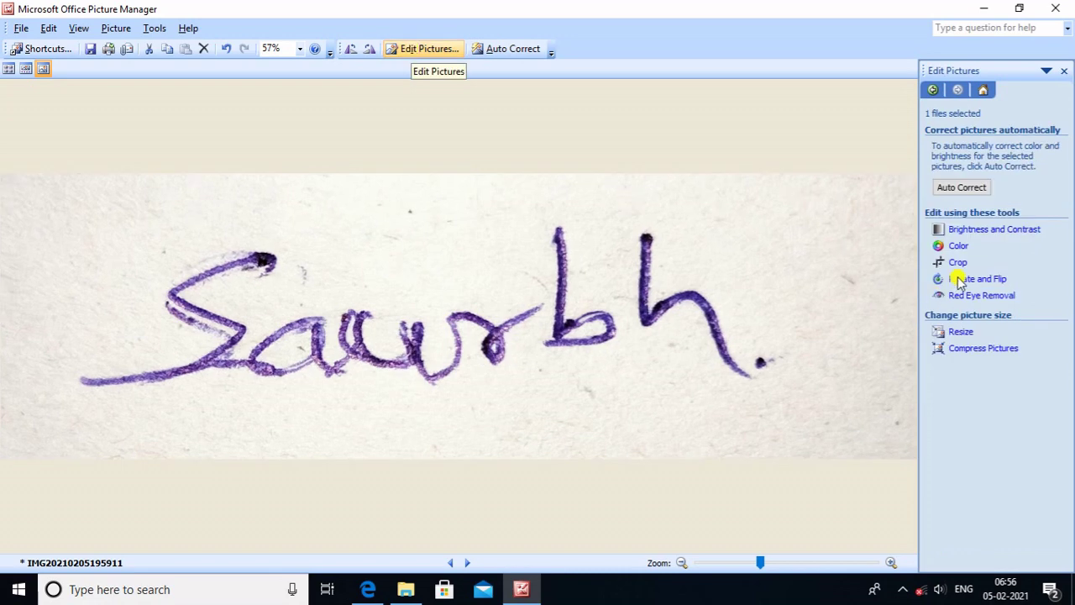
pyautogui.click(961, 332)
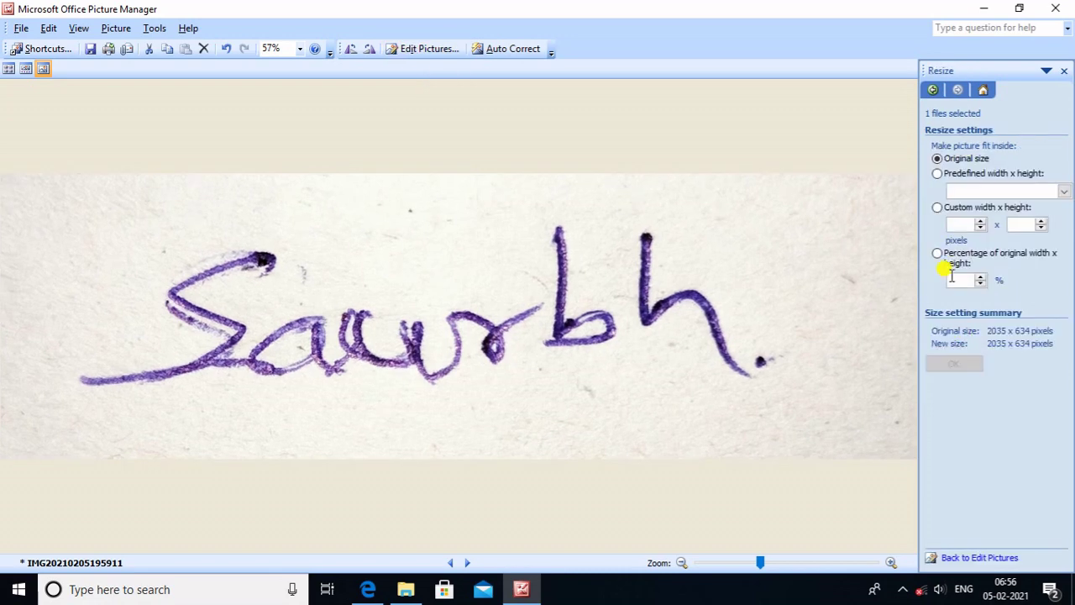
pyautogui.click(965, 283)
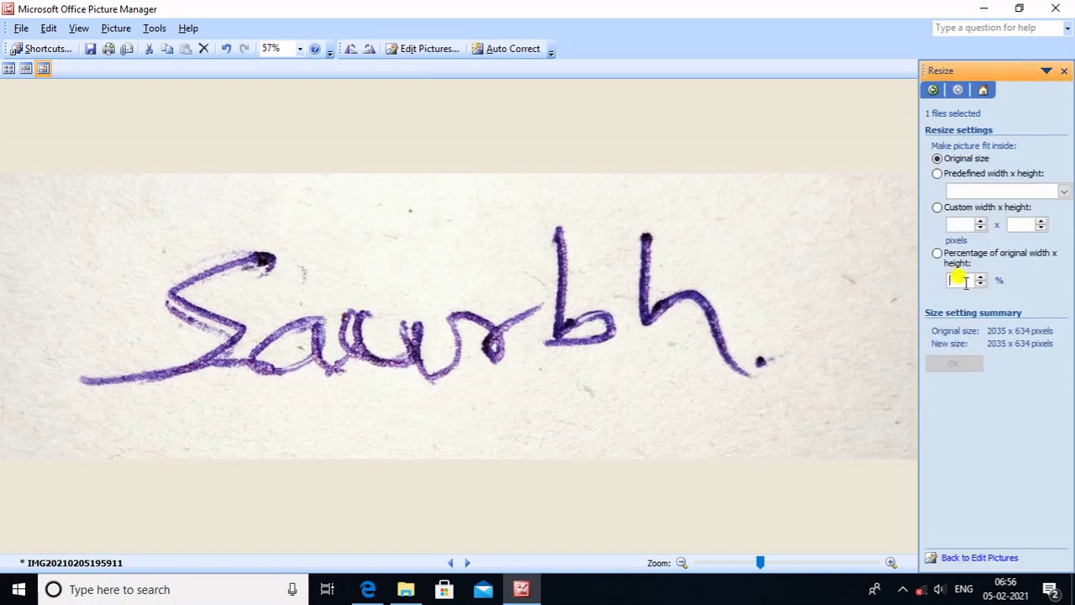
pyautogui.write('40')
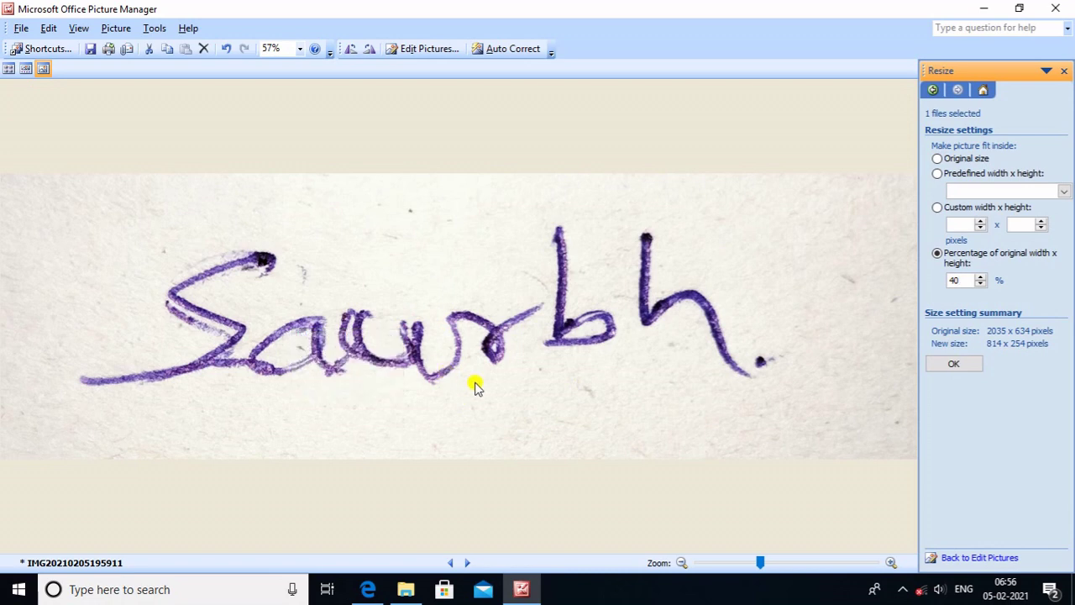
pyautogui.click(948, 365)
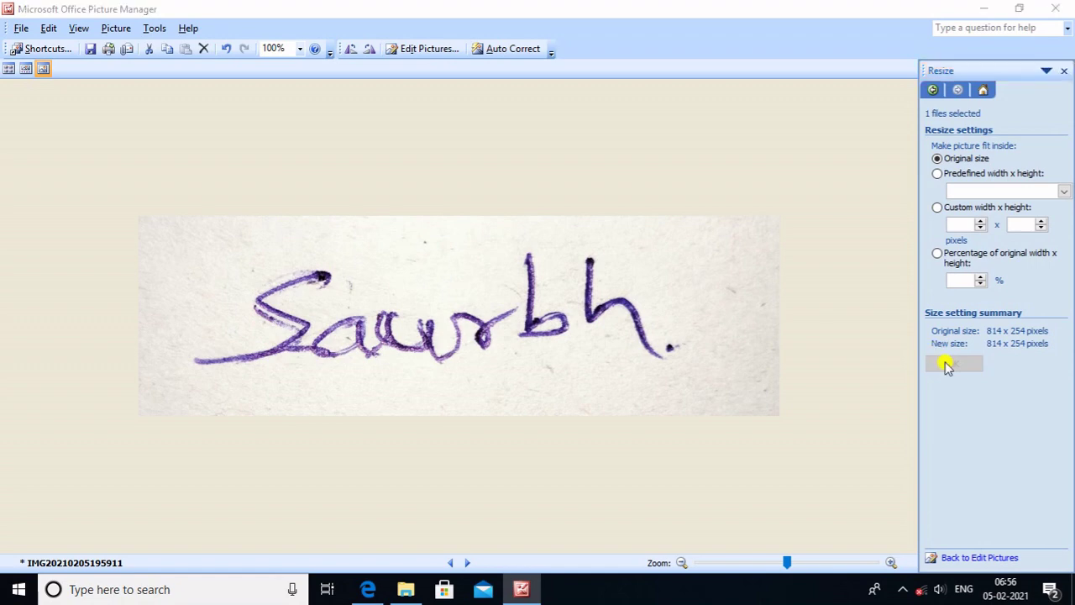
pyautogui.click(1050, 10)
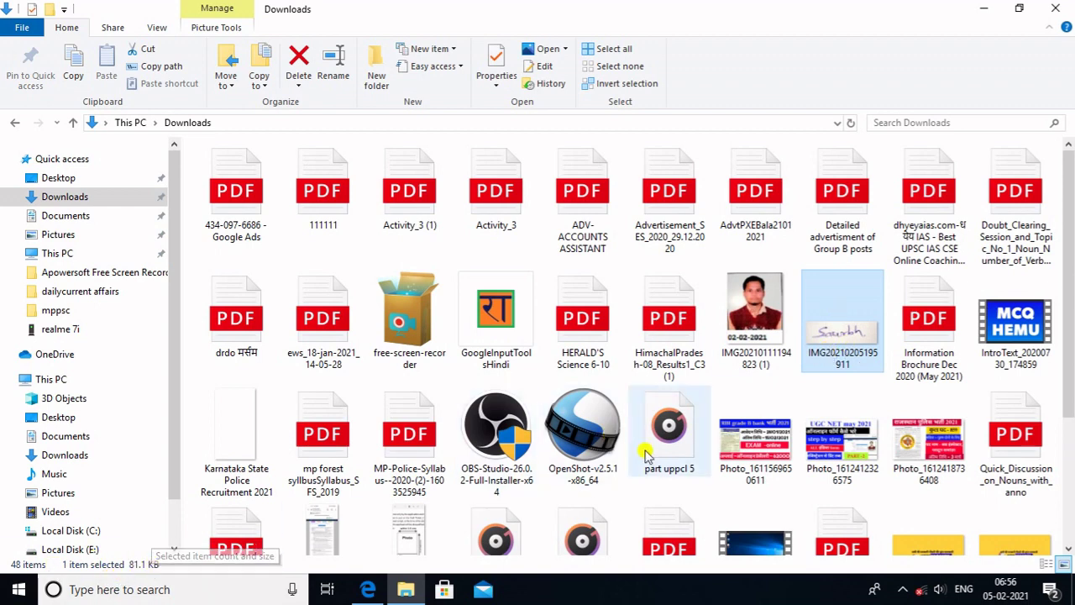
# Compare the signature file's size with the allowed signature file size in 111111.pdf, then close the PDF
pyautogui.moveTo(831, 338)
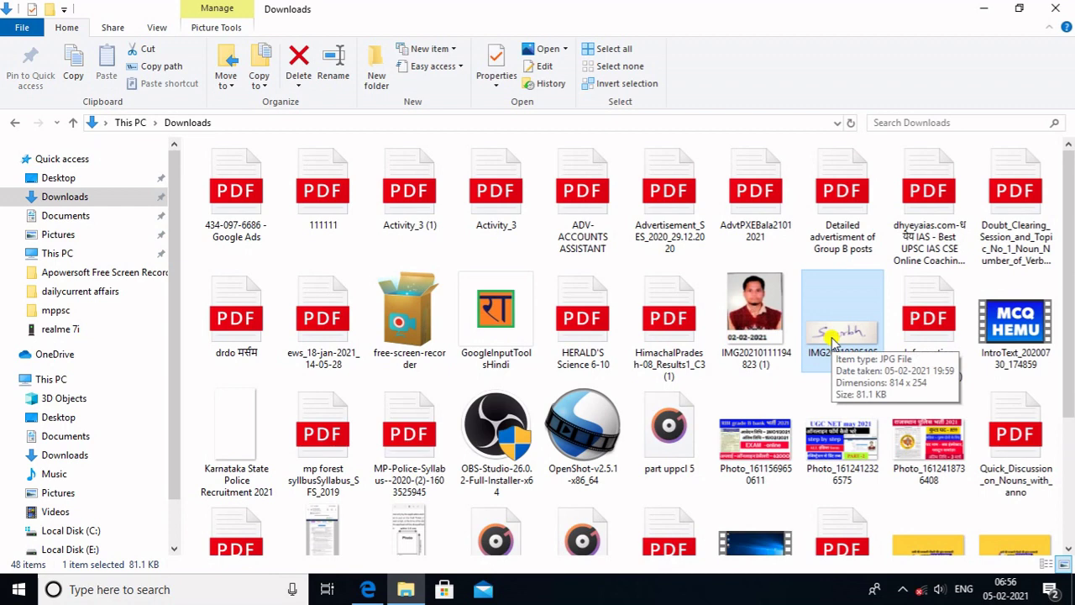
pyautogui.click(366, 589)
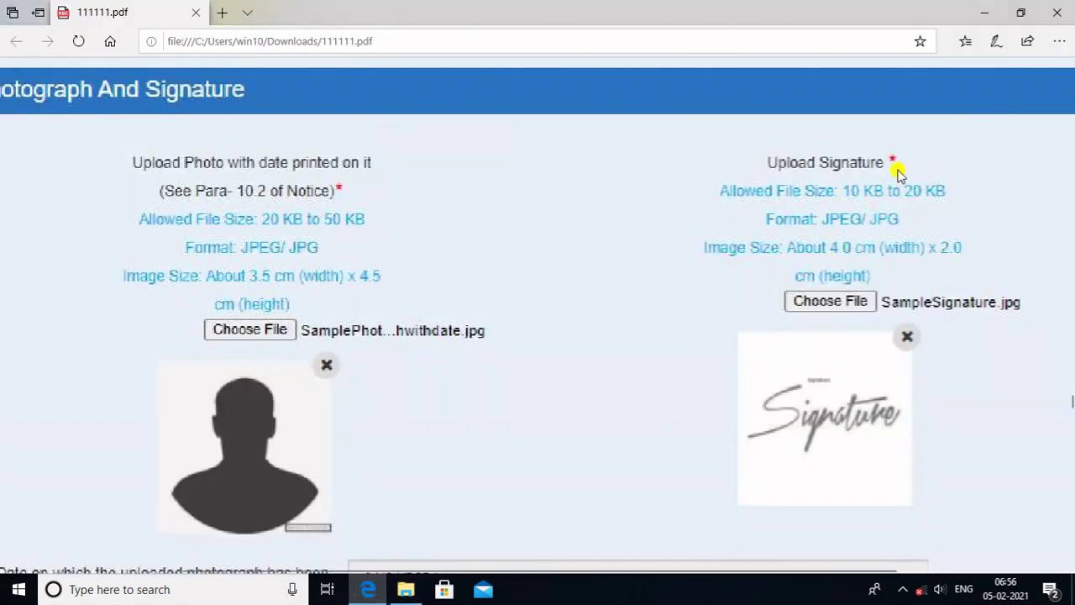
pyautogui.click(1056, 12)
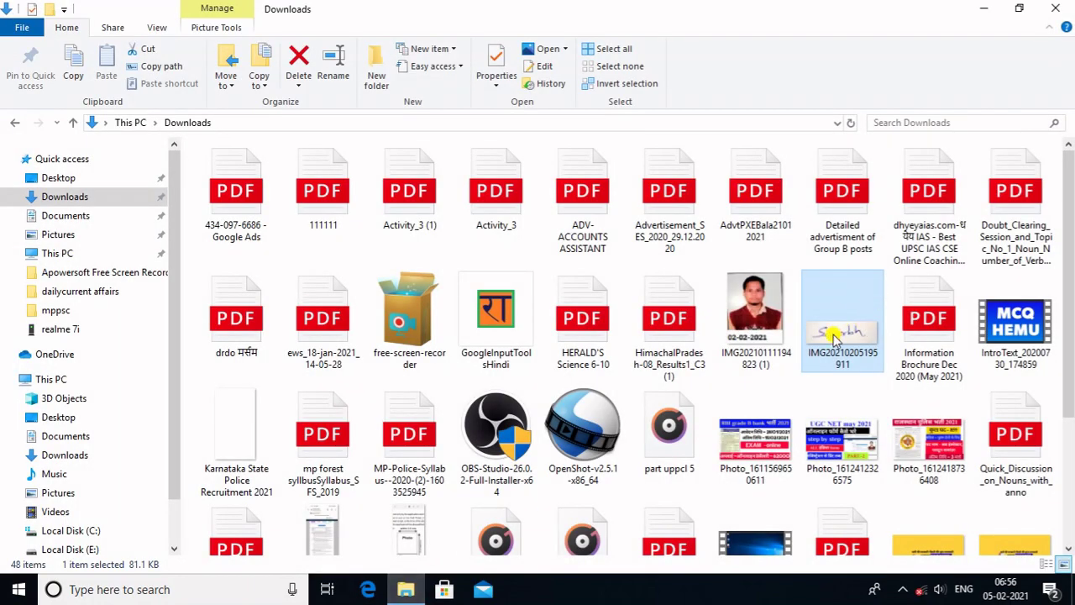
# Reopen the signature image in Microsoft Office Picture Manager, resize it to 12% of its width and height, and close it with the change saved
pyautogui.click(569, 49)
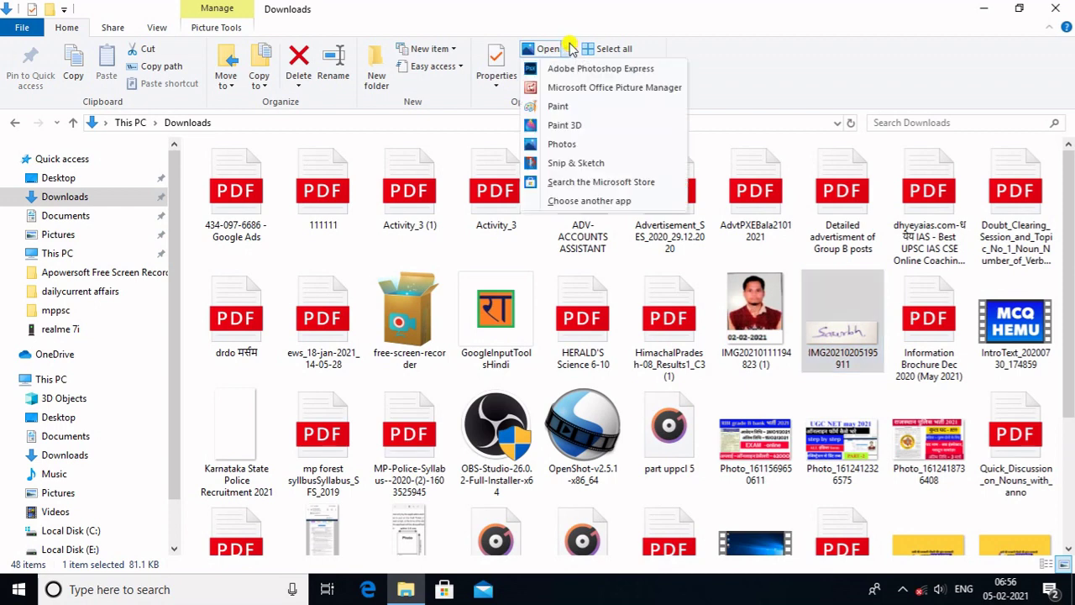
pyautogui.click(580, 88)
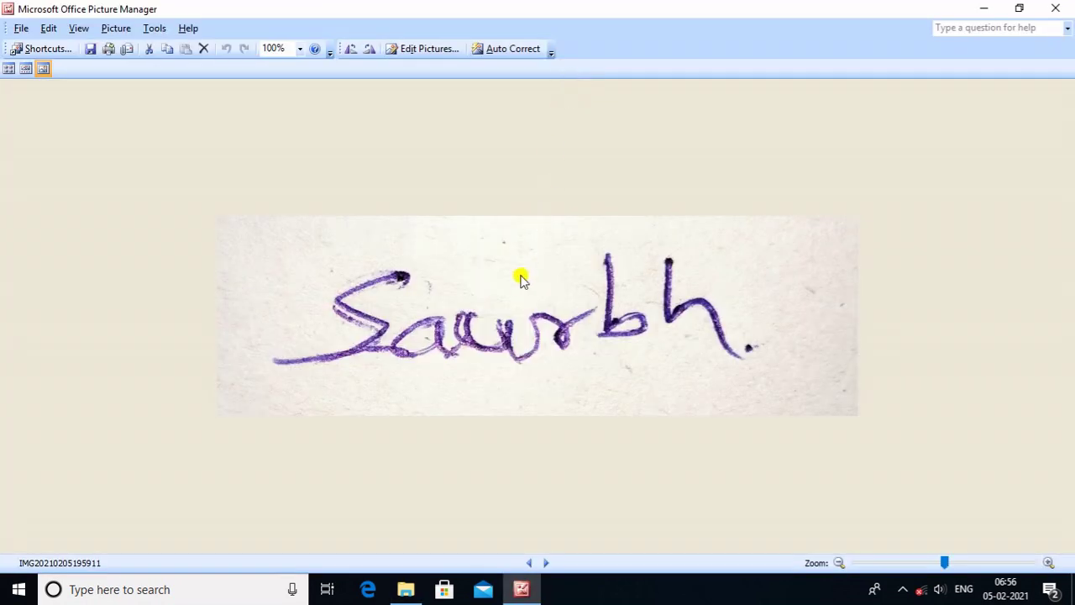
pyautogui.click(409, 48)
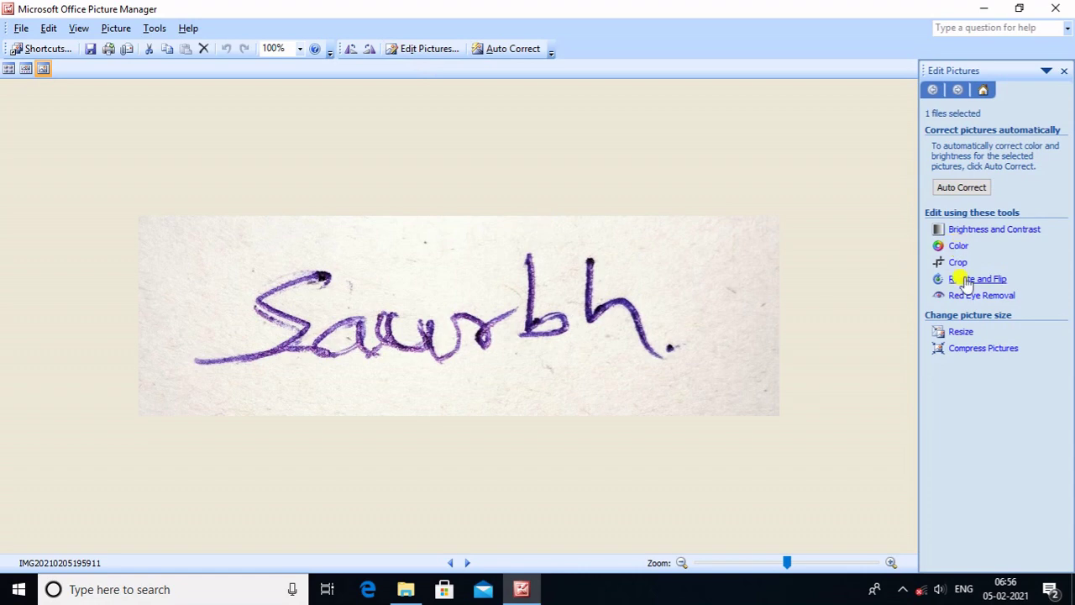
pyautogui.click(960, 332)
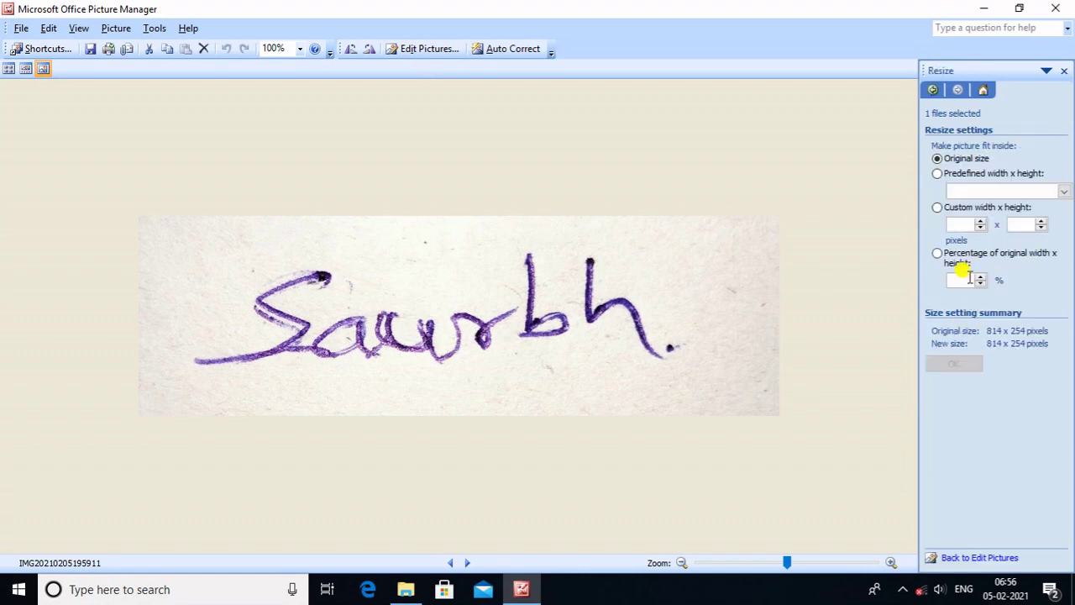
pyautogui.click(963, 281)
pyautogui.write('12')
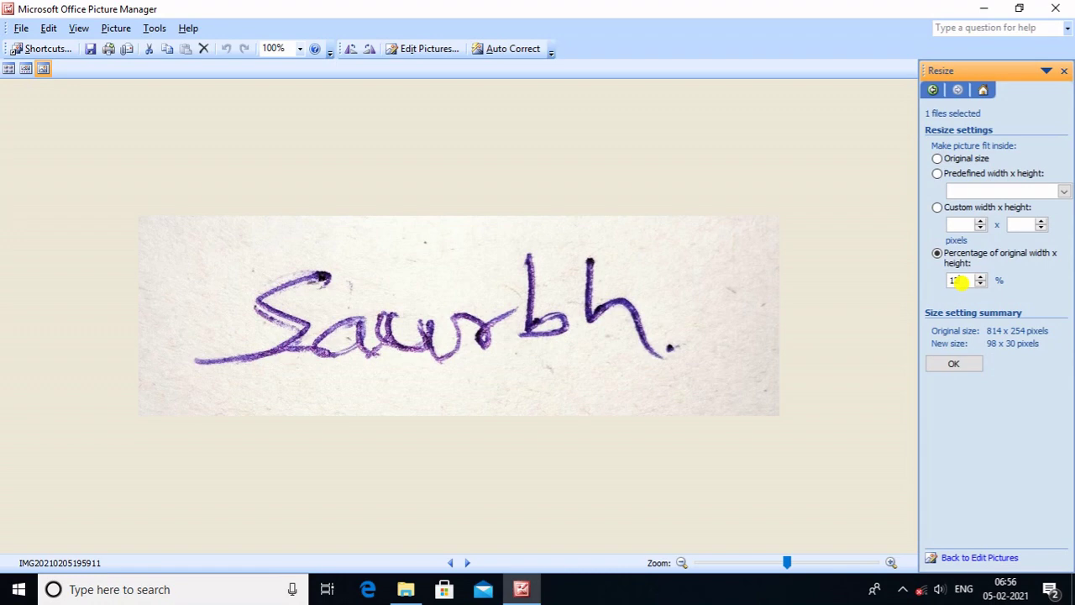
pyautogui.click(965, 367)
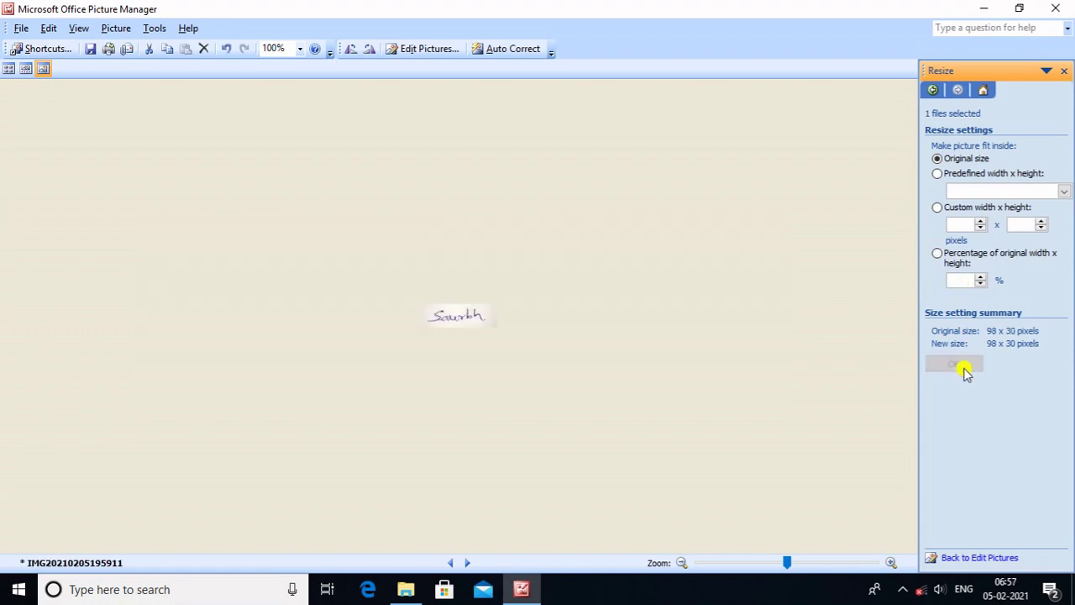
pyautogui.click(963, 366)
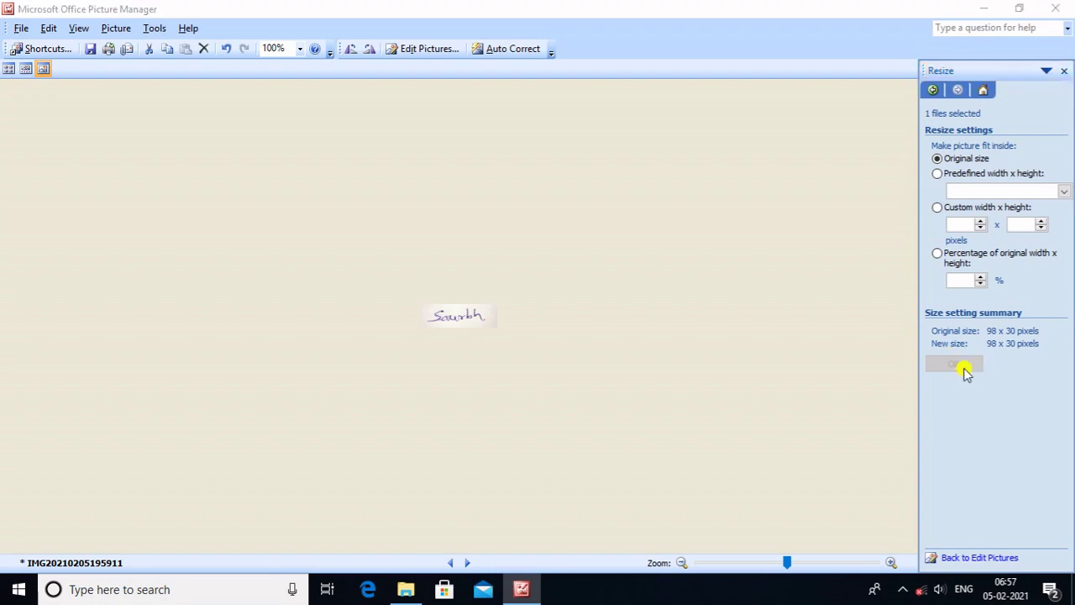
pyautogui.click(1052, 12)
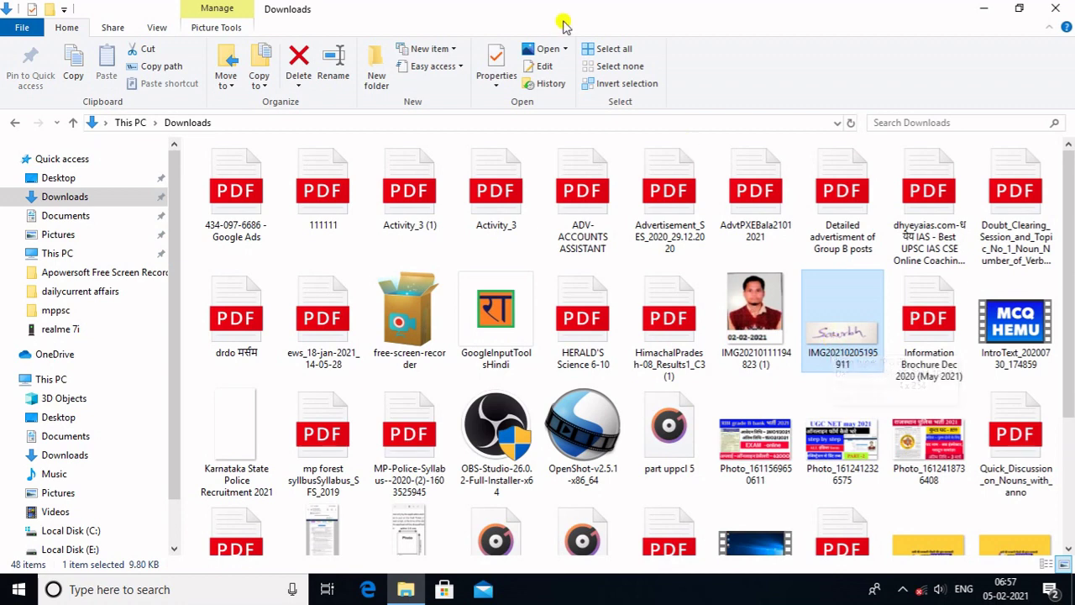
# Open the signature image in Paint and resize it to 151 pixels horizontal and 75 pixels vertical without maintaining the aspect ratio
pyautogui.click(567, 50)
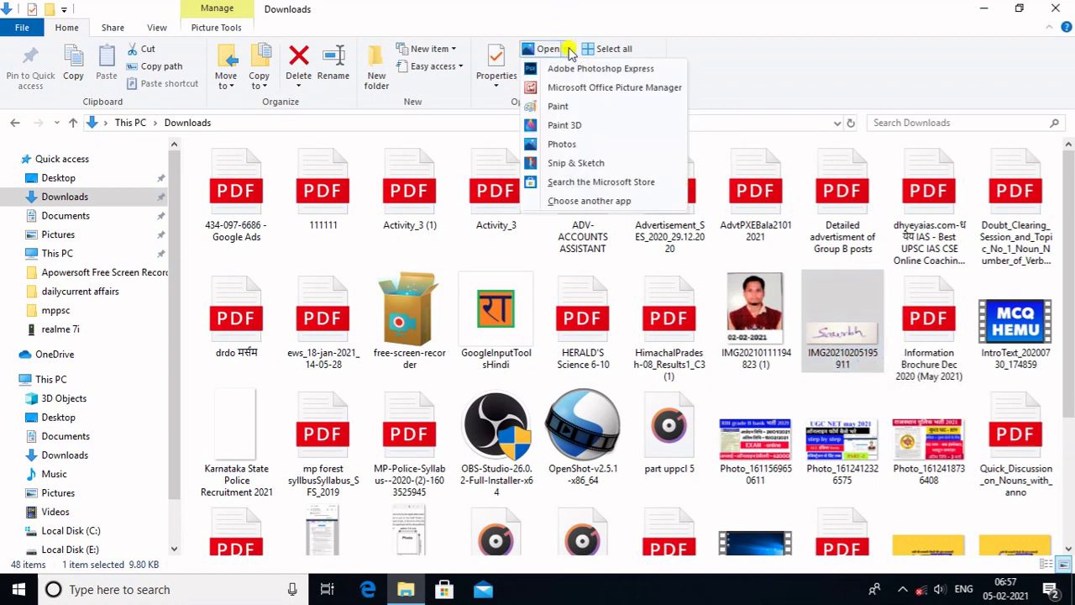
pyautogui.click(574, 108)
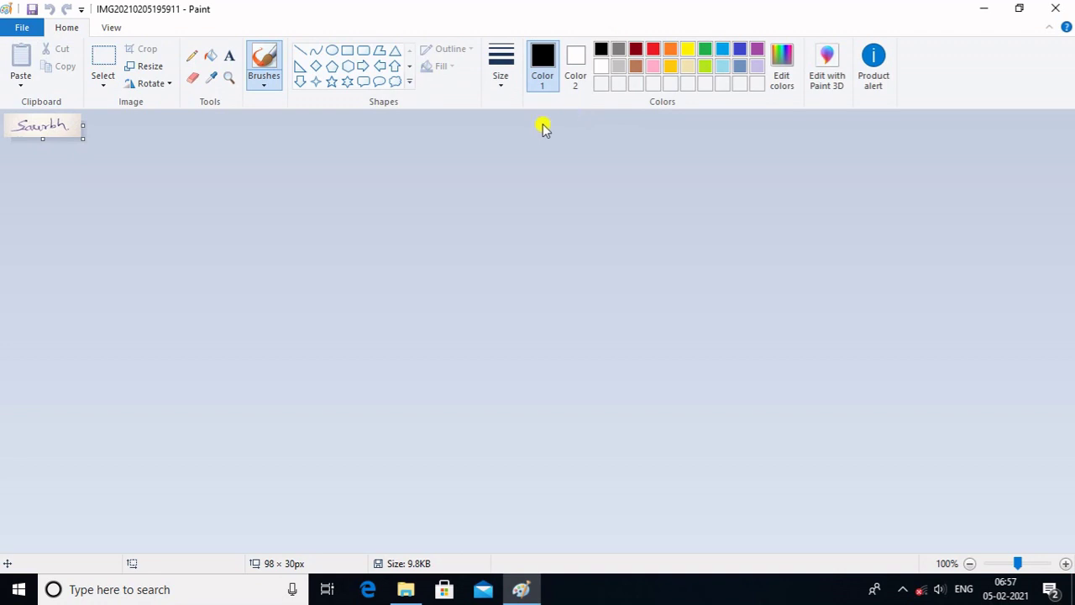
pyautogui.click(1046, 565)
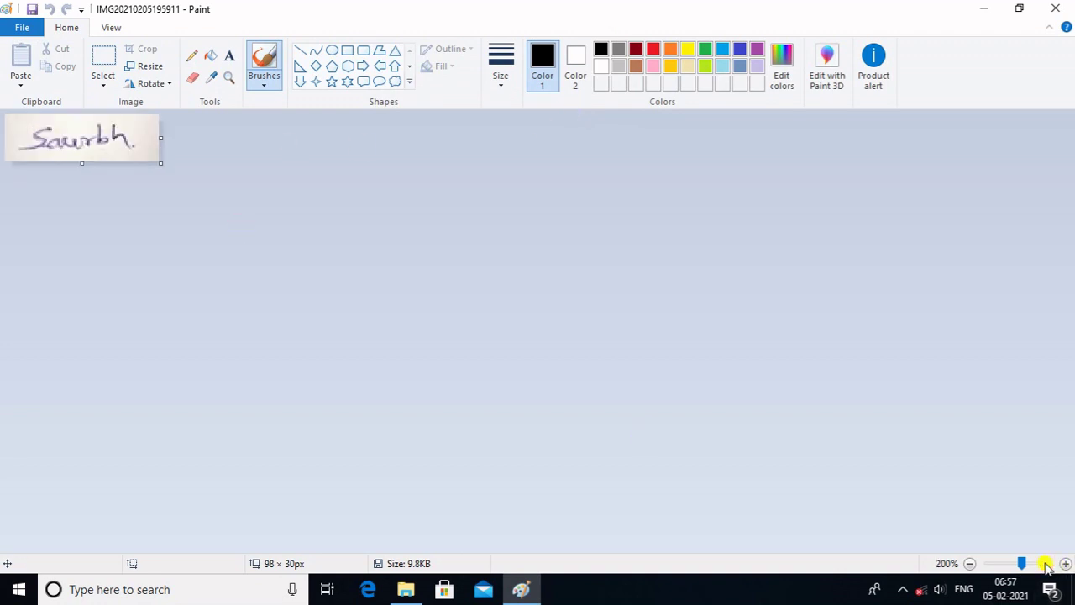
pyautogui.click(1045, 566)
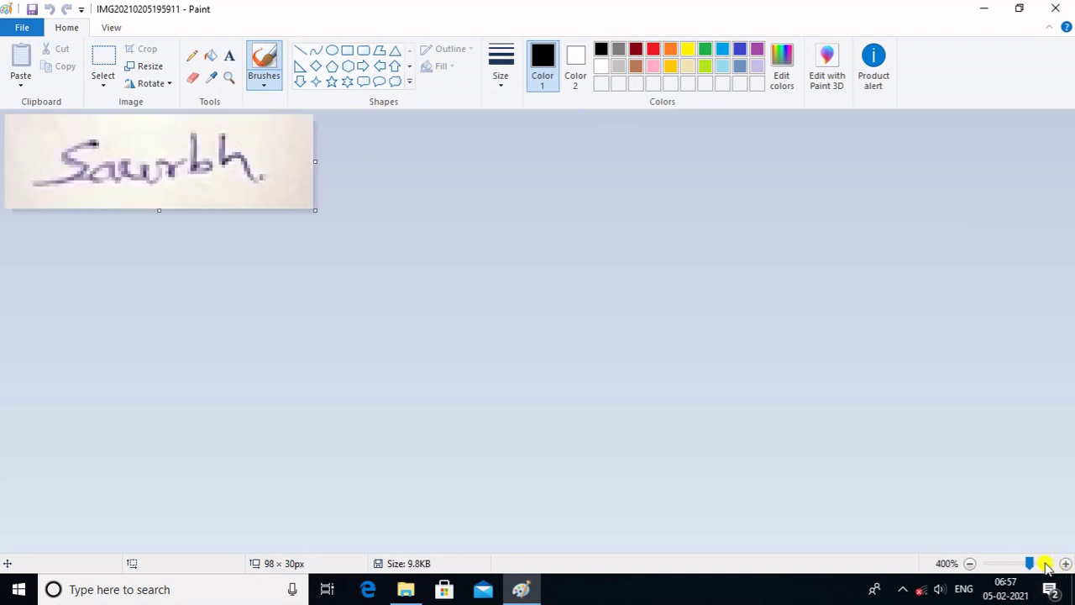
pyautogui.click(151, 69)
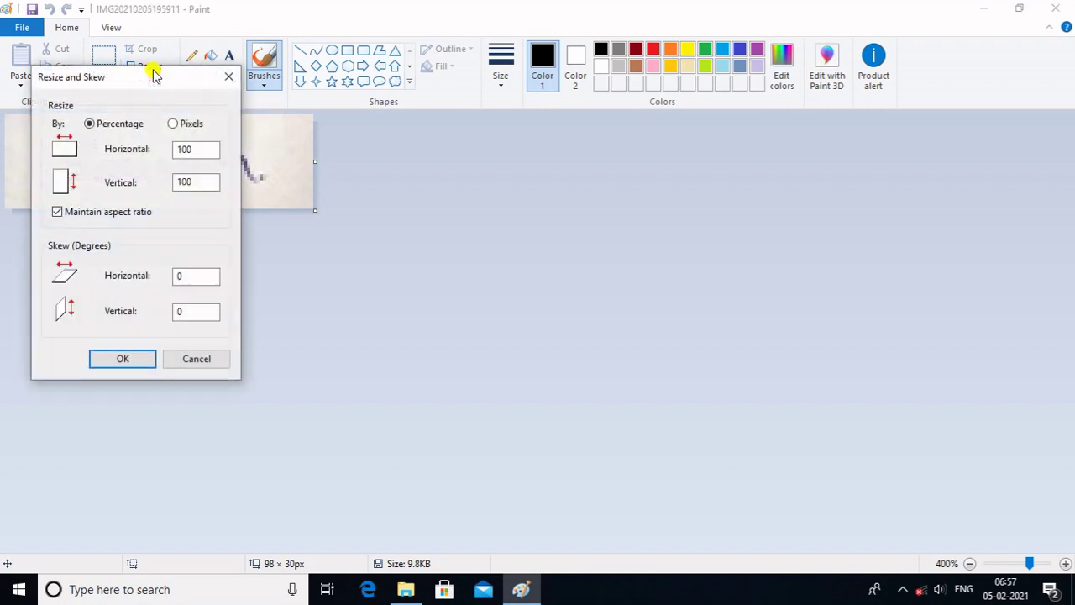
pyautogui.click(173, 124)
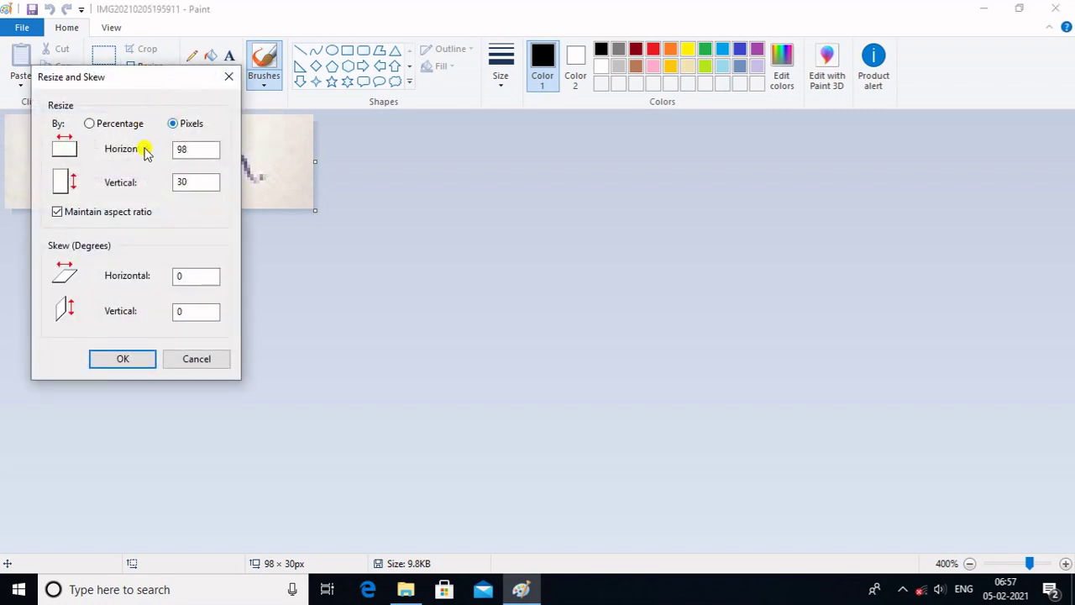
pyautogui.click(55, 213)
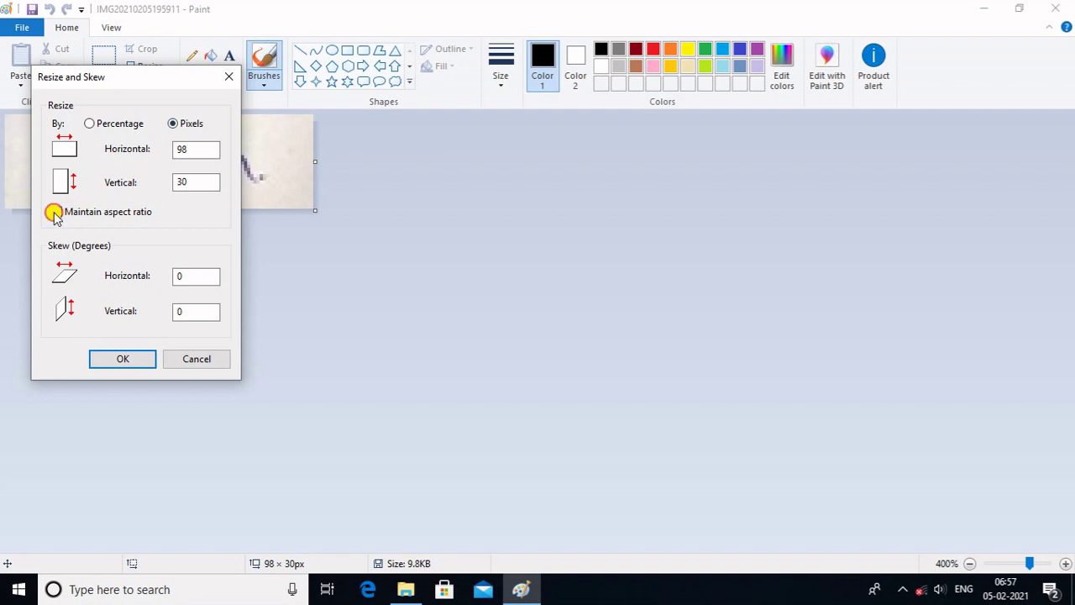
pyautogui.click(184, 147)
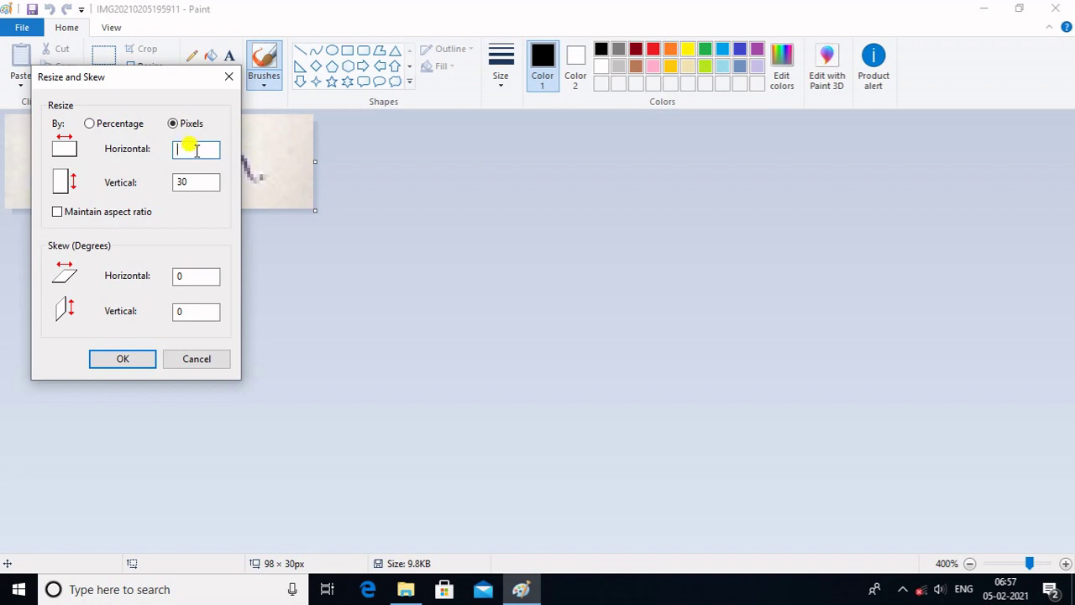
pyautogui.write('151')
pyautogui.click(179, 180)
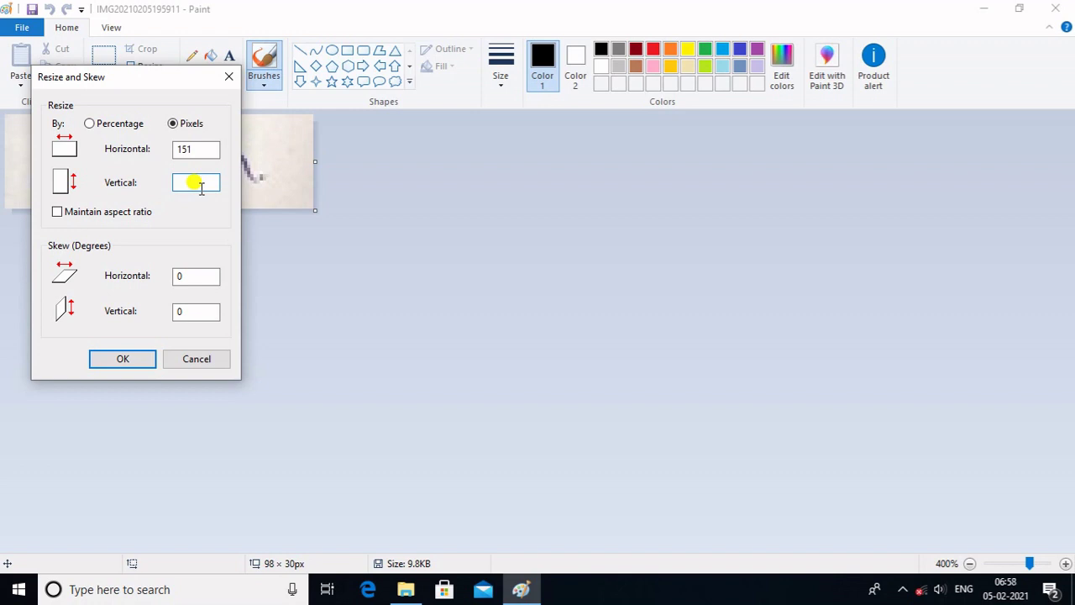
pyautogui.write('75')
pyautogui.click(112, 357)
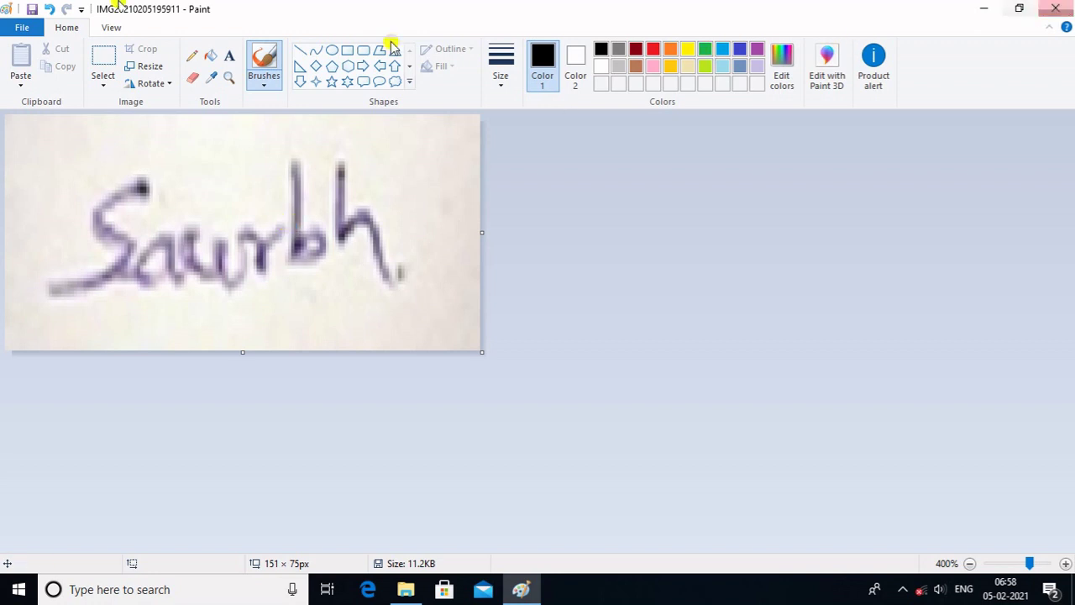
pyautogui.click(20, 29)
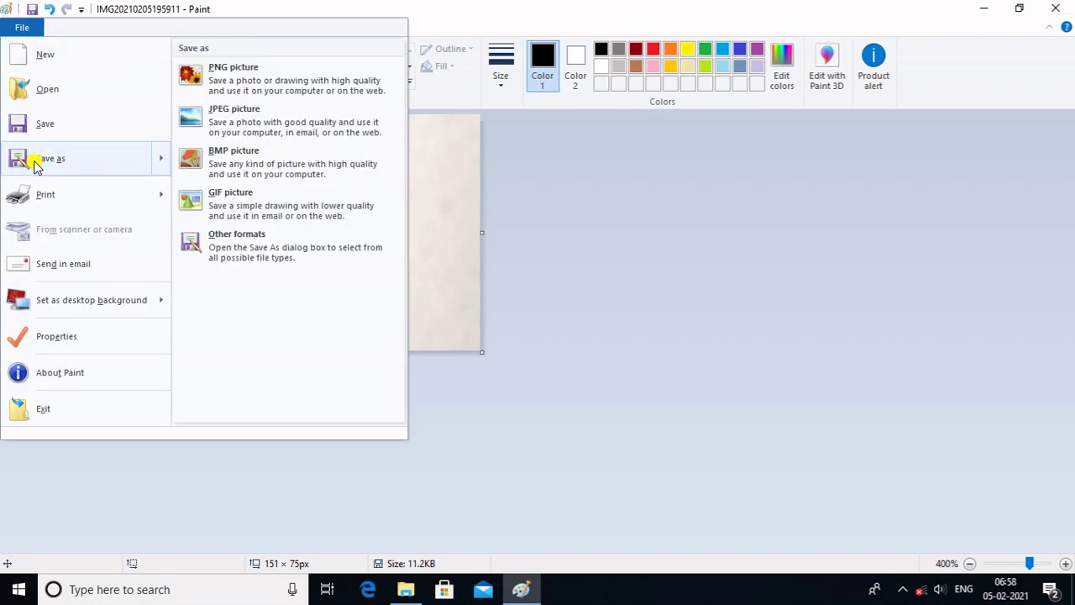
pyautogui.click(29, 161)
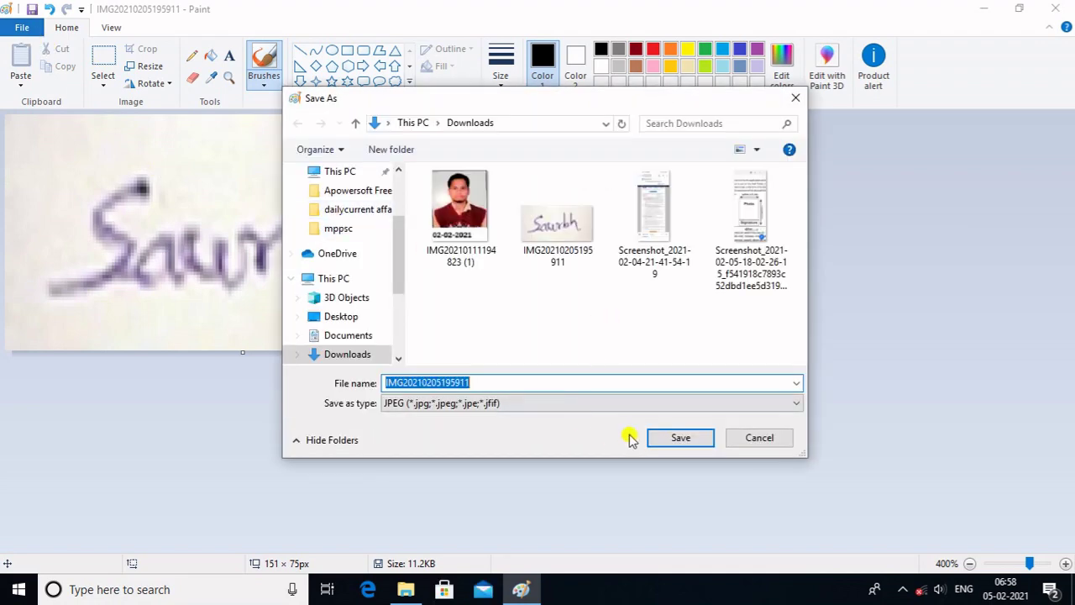
pyautogui.click(679, 438)
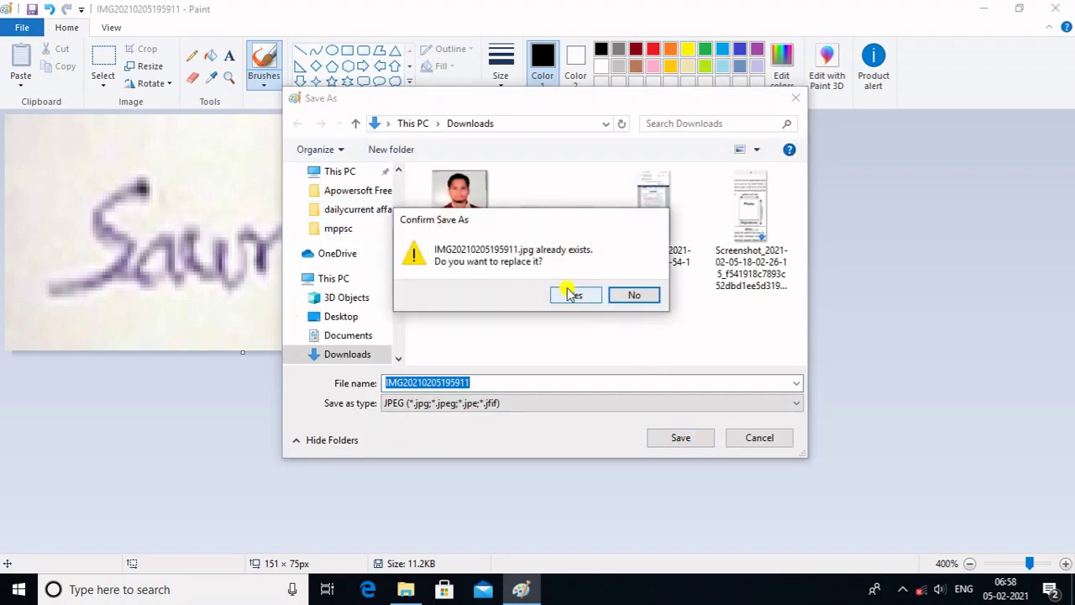
pyautogui.click(576, 296)
pyautogui.click(1056, 8)
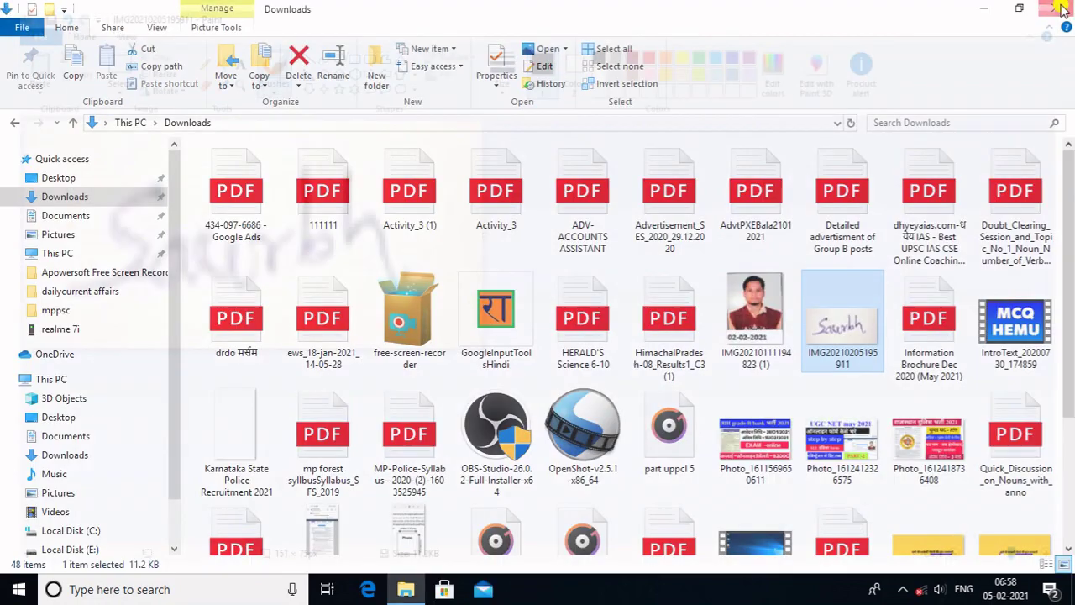